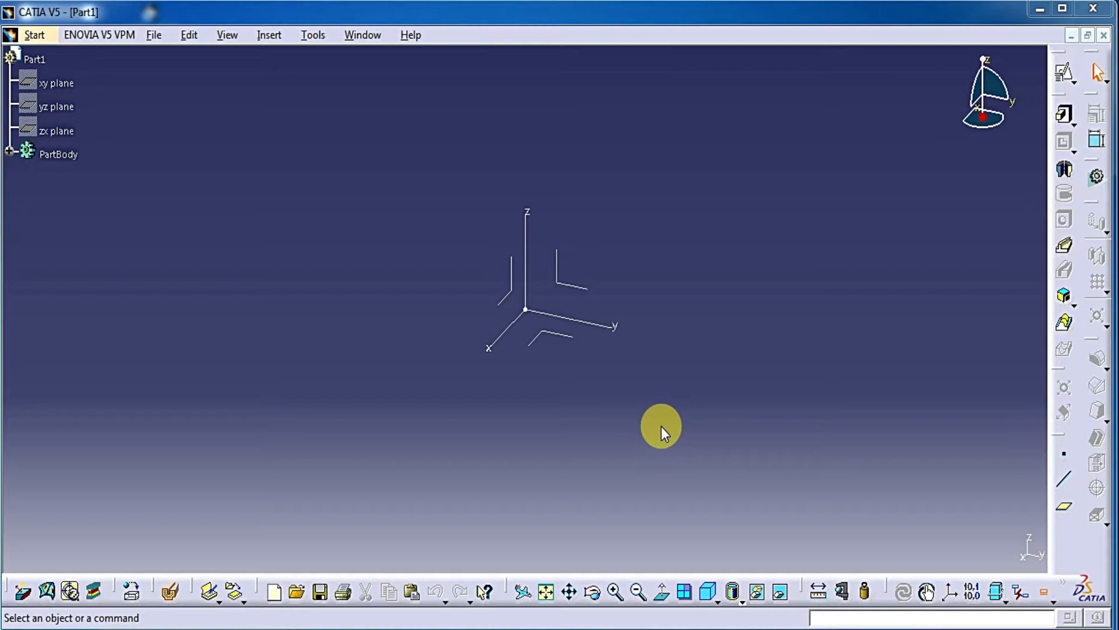
- Start a positioned sketch on the yz plane with implicit origin and orientation
{"action": "left_click", "coordinate": [1064, 73]}
{"action": "left_click", "coordinate": [565, 287]}
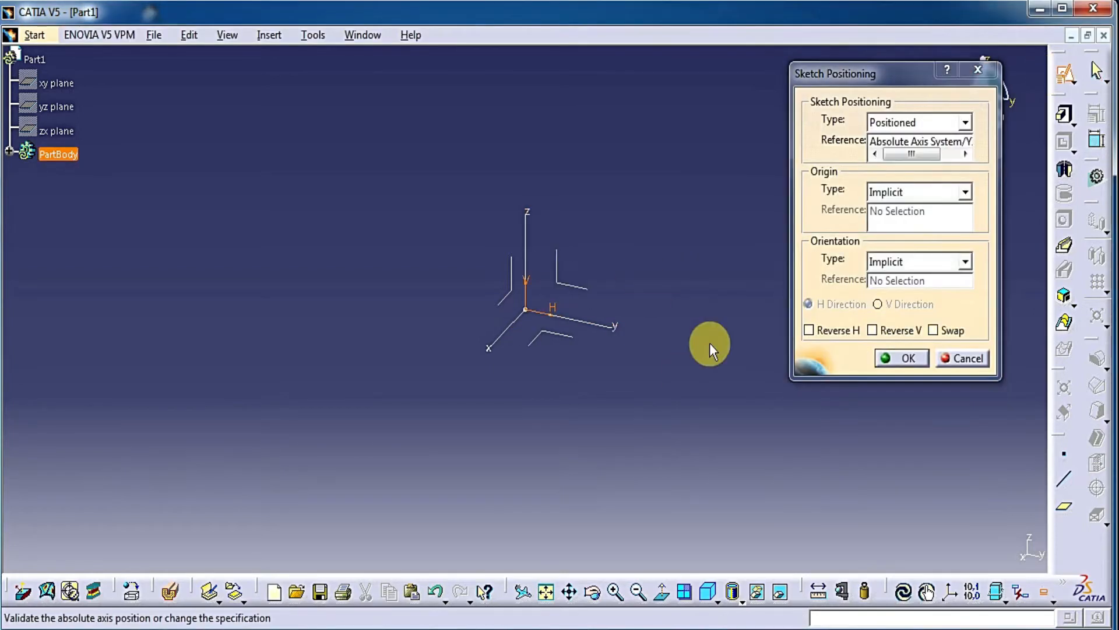
{"action": "left_click", "coordinate": [901, 358]}
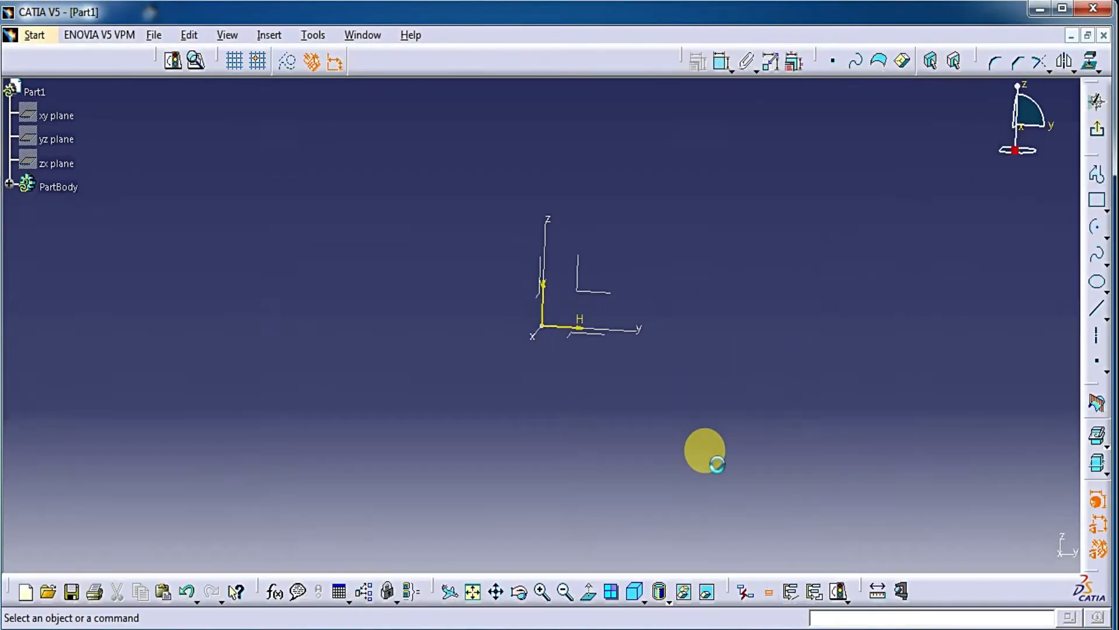
- Sketch a lower semicircular arc of about 101 mm radius centred on the origin, with both ends on the horizontal axis
{"action": "left_click", "coordinate": [1101, 231]}
{"action": "left_click", "coordinate": [542, 325]}
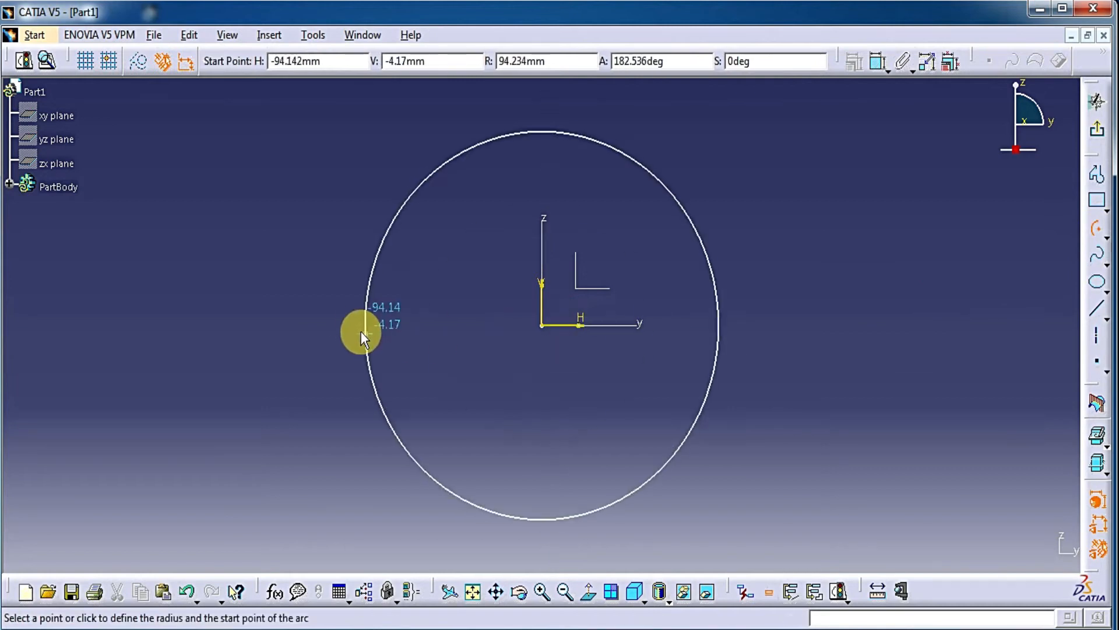
{"action": "left_click", "coordinate": [351, 326]}
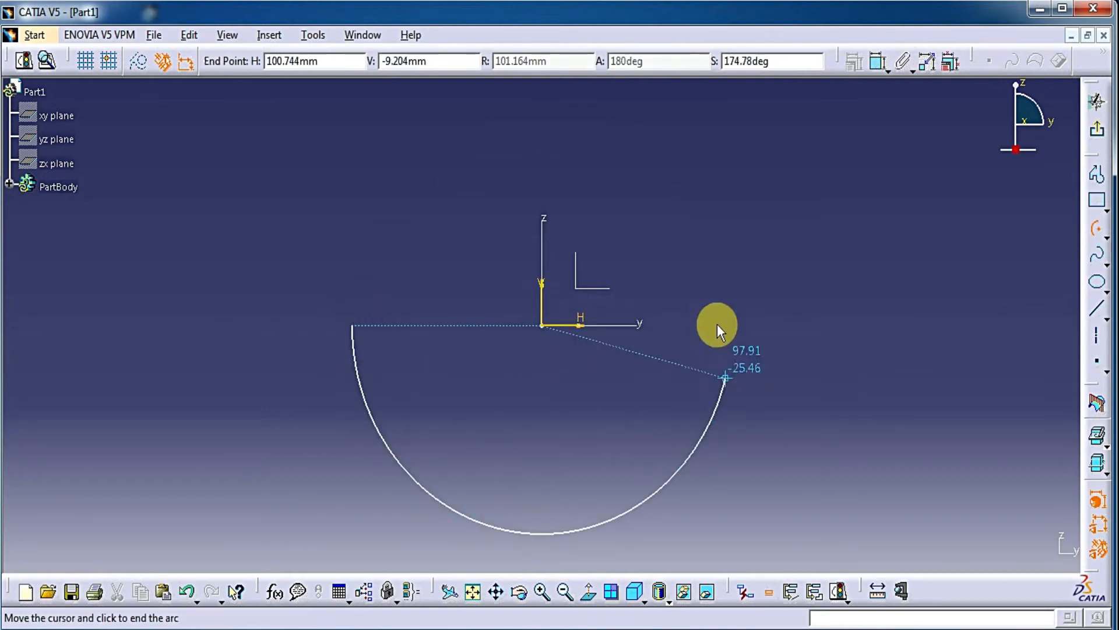
{"action": "left_click", "coordinate": [737, 328]}
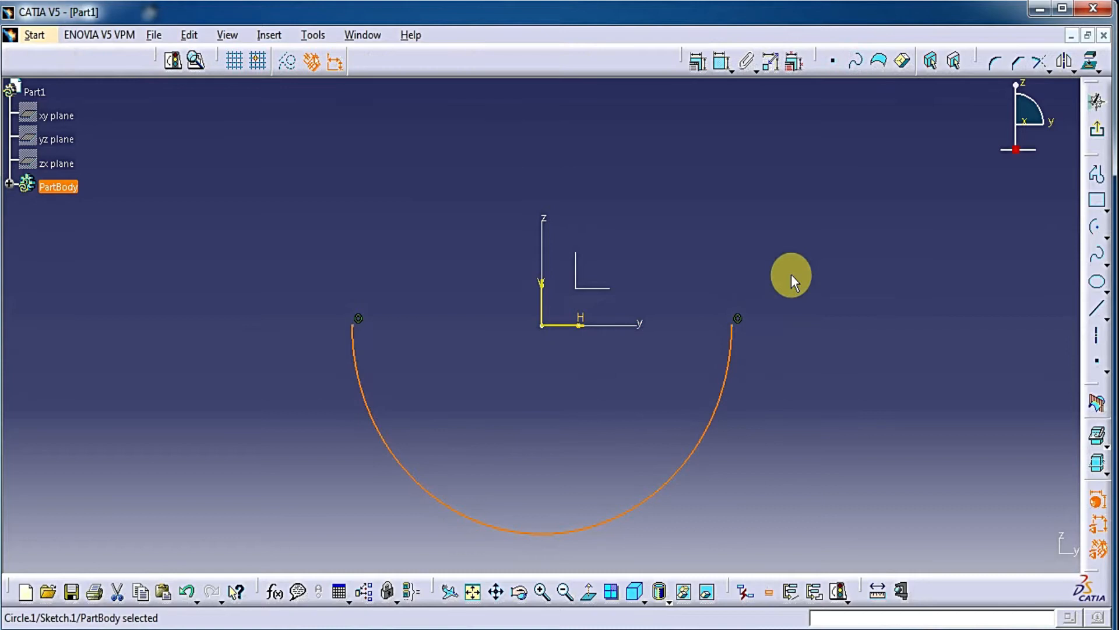
- Sketch a larger concentric arc of about 126 mm radius around the outside of the first arc
{"action": "left_click", "coordinate": [1106, 237]}
{"action": "left_click", "coordinate": [1097, 231]}
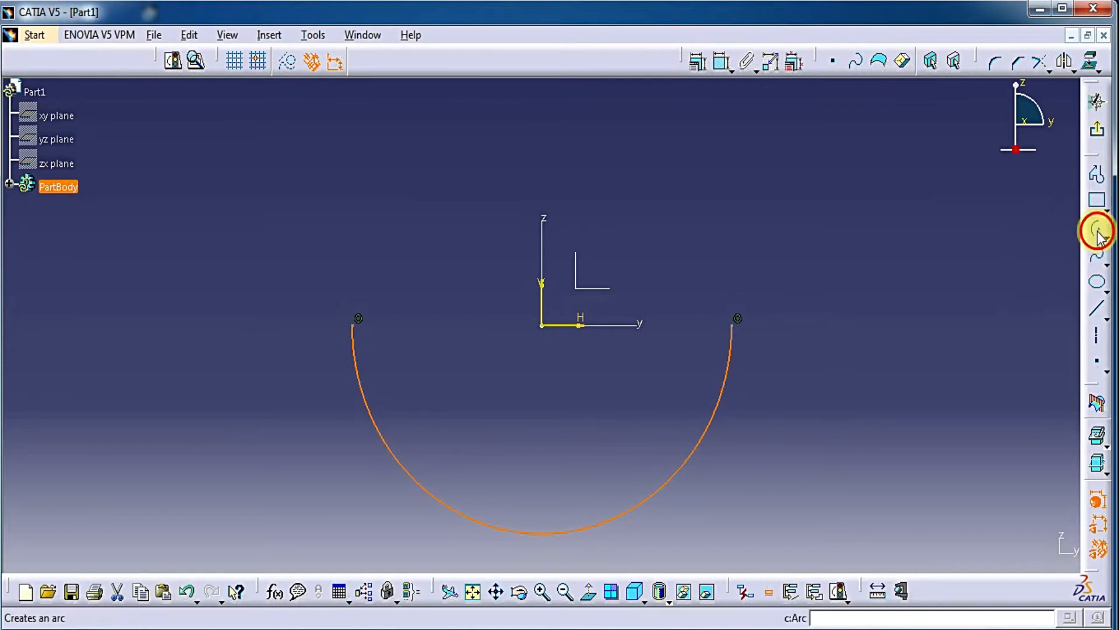
{"action": "left_click", "coordinate": [542, 325]}
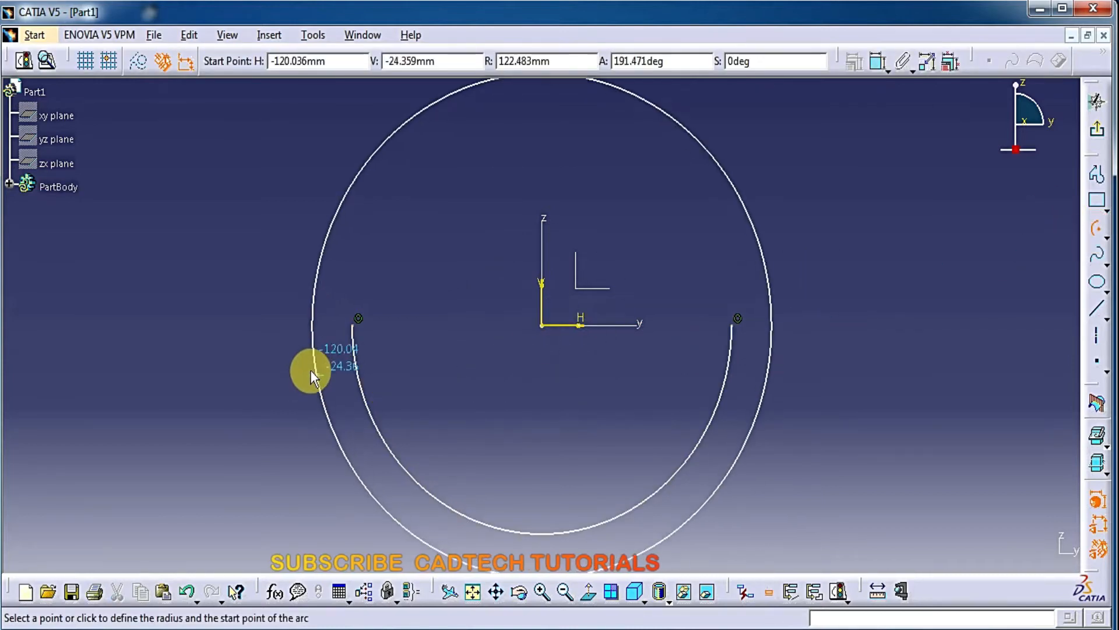
{"action": "left_click", "coordinate": [307, 355]}
{"action": "left_click", "coordinate": [824, 369]}
- Constrain the inner arc's radius to 11 mm
{"action": "middle_click_drag", "start_coordinate": [829, 321], "coordinate": [842, 234]}
{"action": "left_click", "coordinate": [698, 61]}
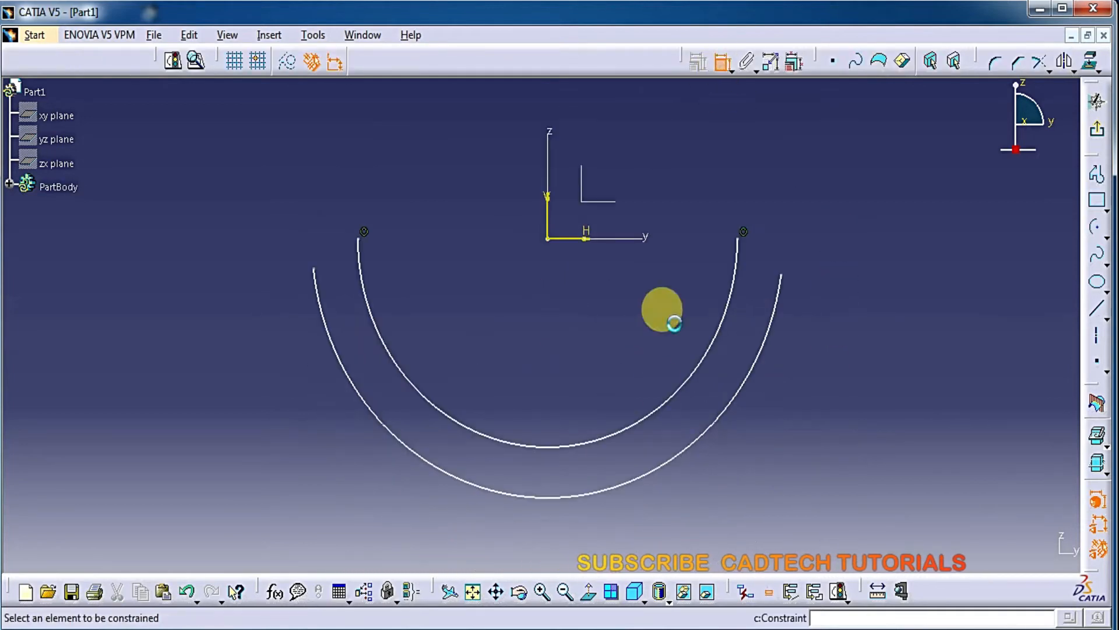
{"action": "left_click", "coordinate": [661, 405]}
{"action": "left_click", "coordinate": [604, 351]}
{"action": "double_click", "coordinate": [606, 350]}
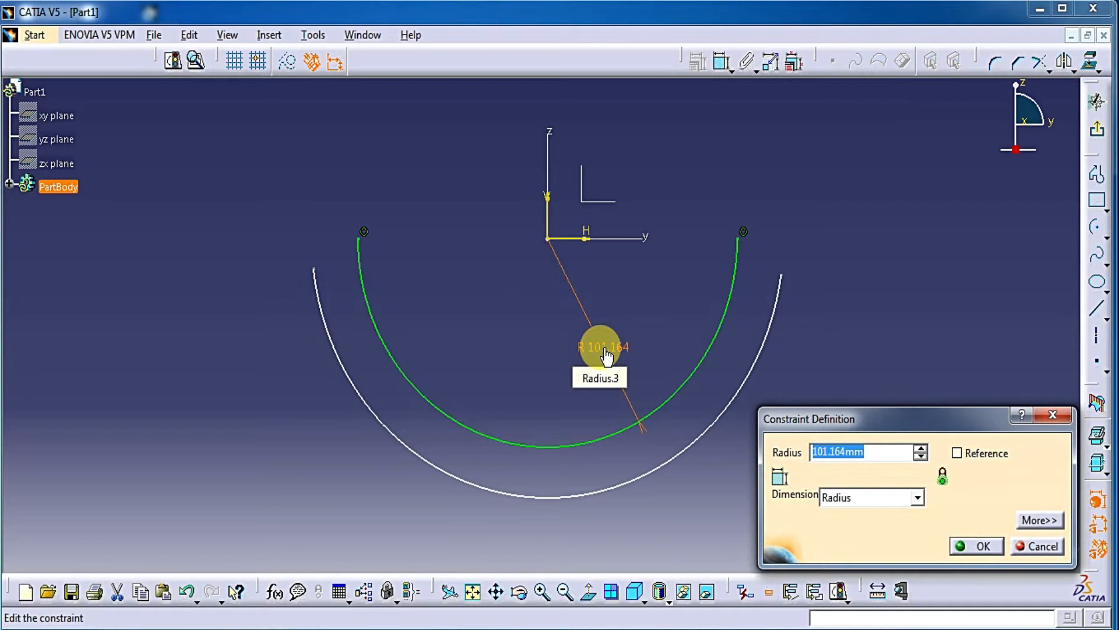
{"action": "type", "text": "1"}
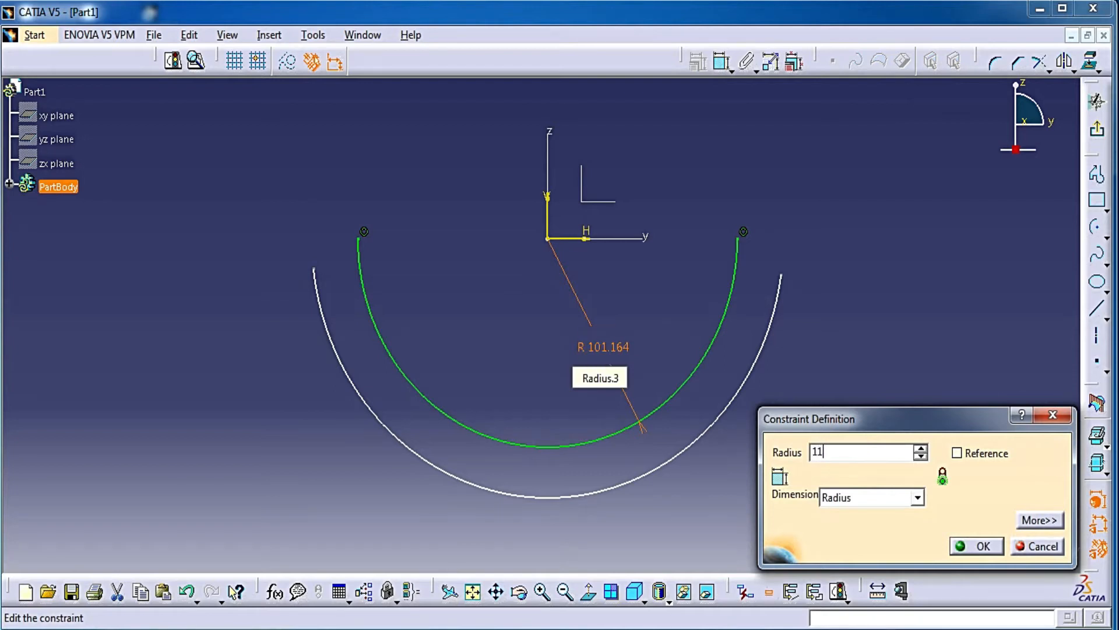
{"action": "type", "text": "1"}
{"action": "key", "text": "Return"}
- Constrain the outer arc's radius to 15 mm
{"action": "left_click", "coordinate": [723, 63]}
{"action": "left_click", "coordinate": [689, 445]}
{"action": "left_click", "coordinate": [627, 382]}
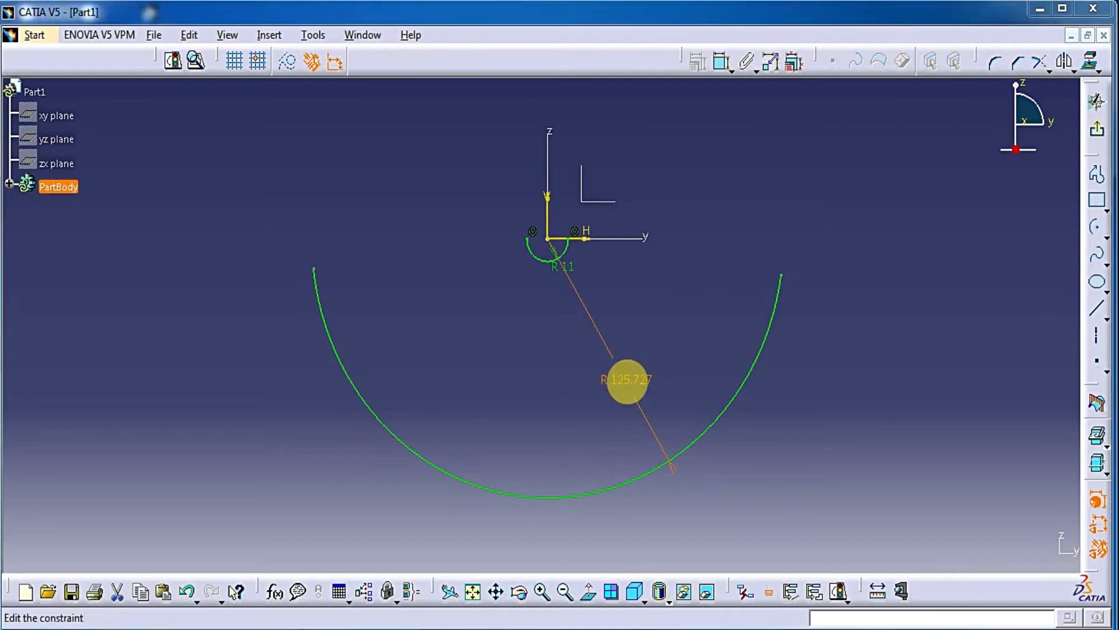
{"action": "double_click", "coordinate": [628, 383]}
{"action": "key", "text": "Return"}
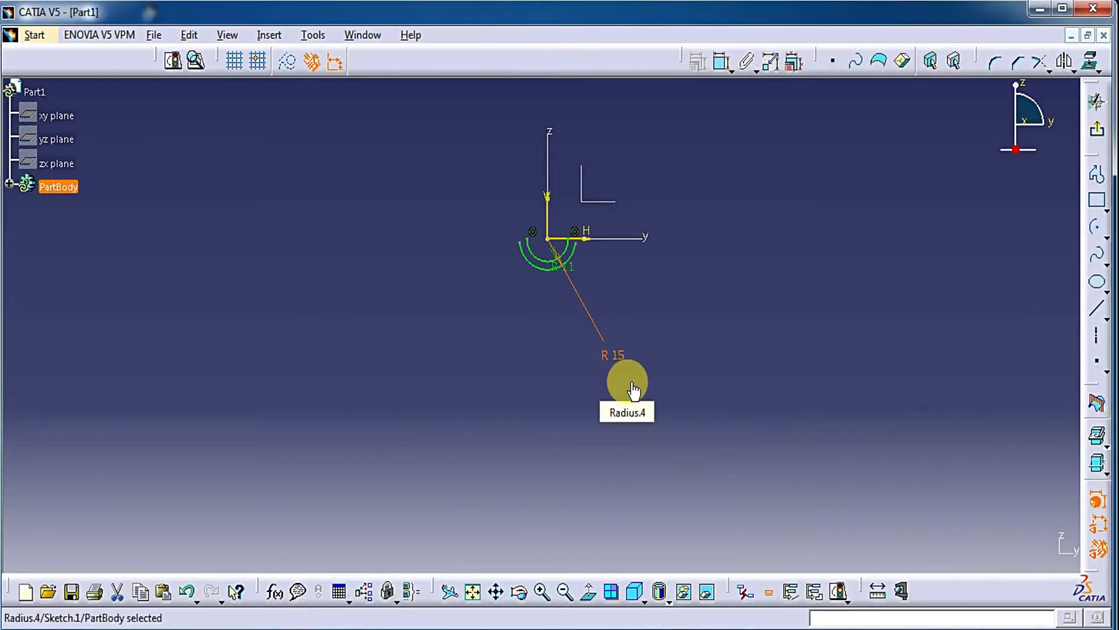
- Start a profile at the inner arc's right endpoint with a 10 mm horizontal line outward and an 8 mm vertical line downward
{"action": "left_click", "coordinate": [467, 602]}
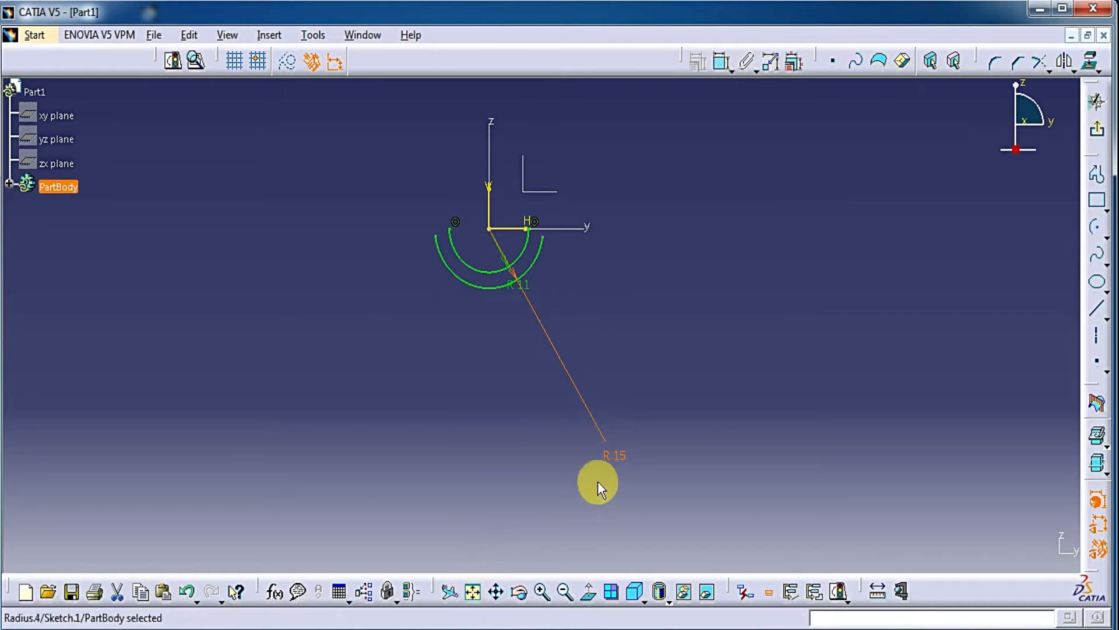
{"action": "mouse_move", "coordinate": [503, 337]}
{"action": "middle_mouse_down"}
{"action": "mouse_move", "coordinate": [564, 437]}
{"action": "mouse_move", "coordinate": [553, 261]}
{"action": "middle_mouse_up"}
{"action": "middle_click_drag", "start_coordinate": [532, 207], "coordinate": [488, 104]}
{"action": "left_click", "coordinate": [709, 161]}
{"action": "middle_click_drag", "start_coordinate": [737, 181], "coordinate": [845, 274]}
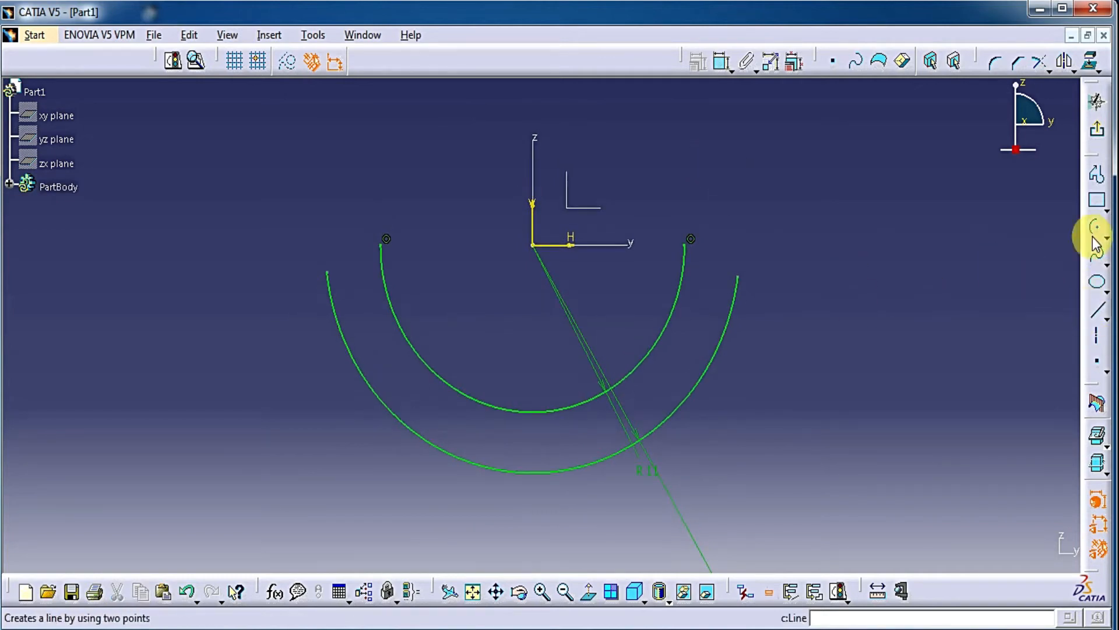
{"action": "left_click", "coordinate": [1098, 174]}
{"action": "left_click", "coordinate": [685, 245]}
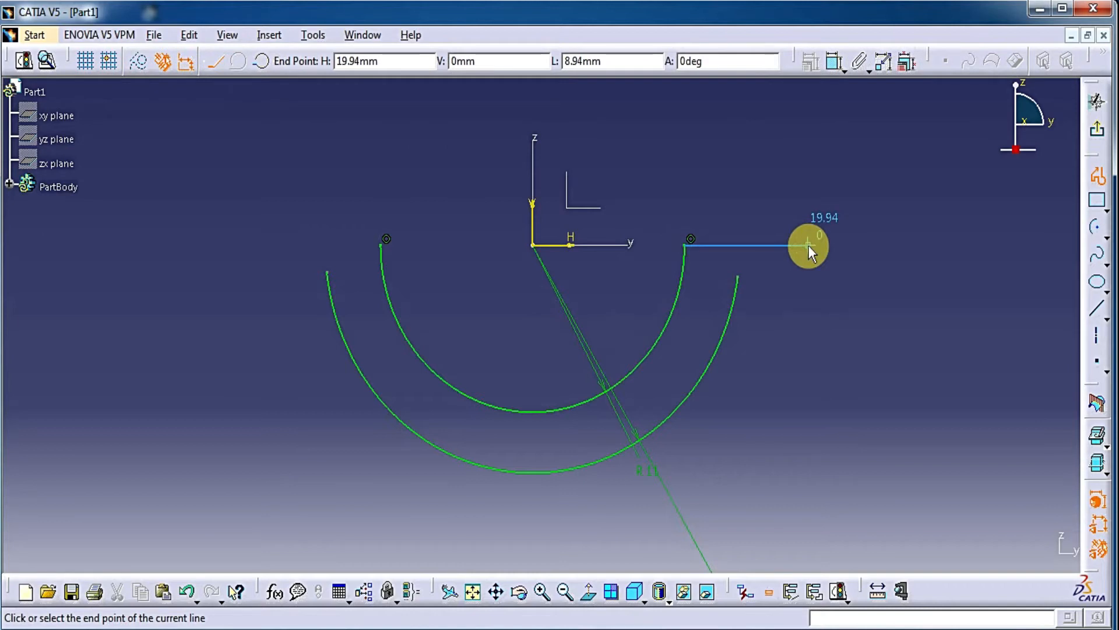
{"action": "type", "text": "10"}
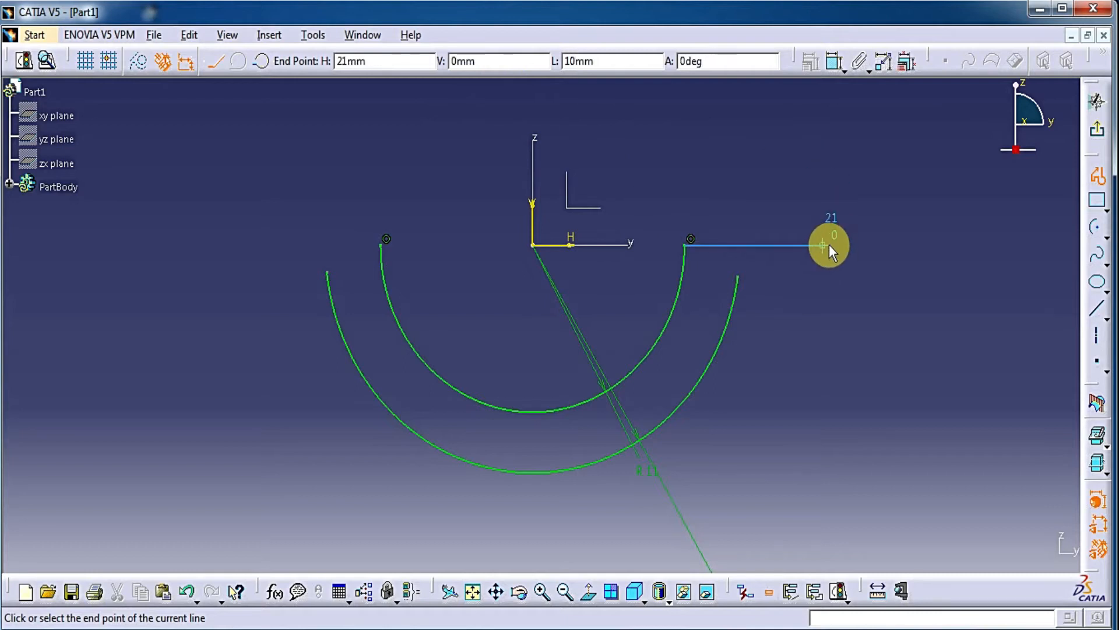
{"action": "left_click", "coordinate": [823, 245]}
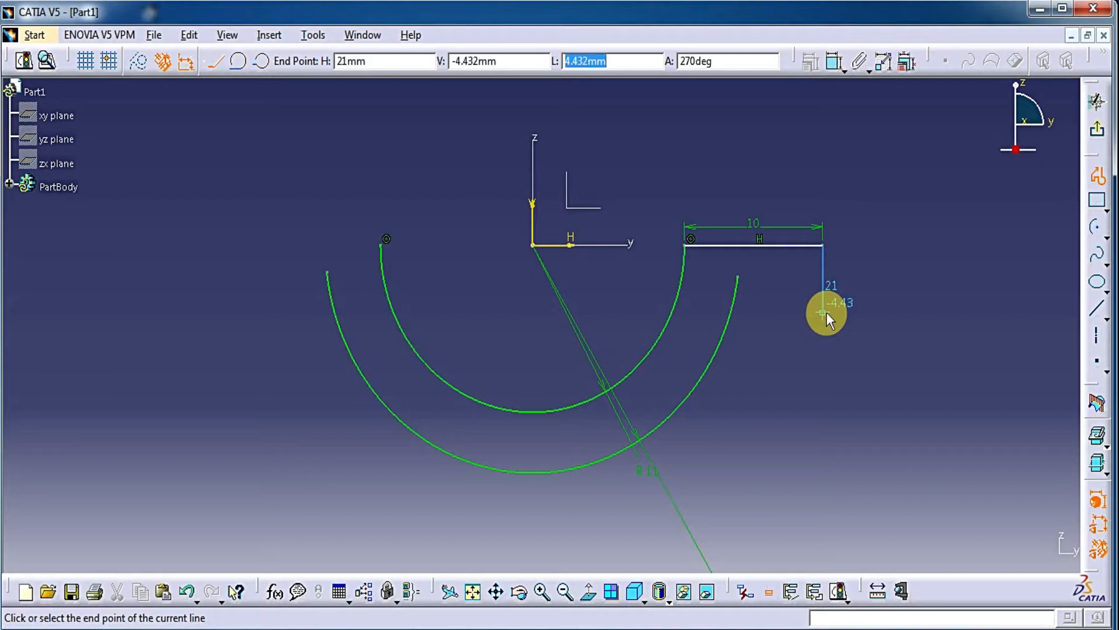
{"action": "type", "text": "8"}
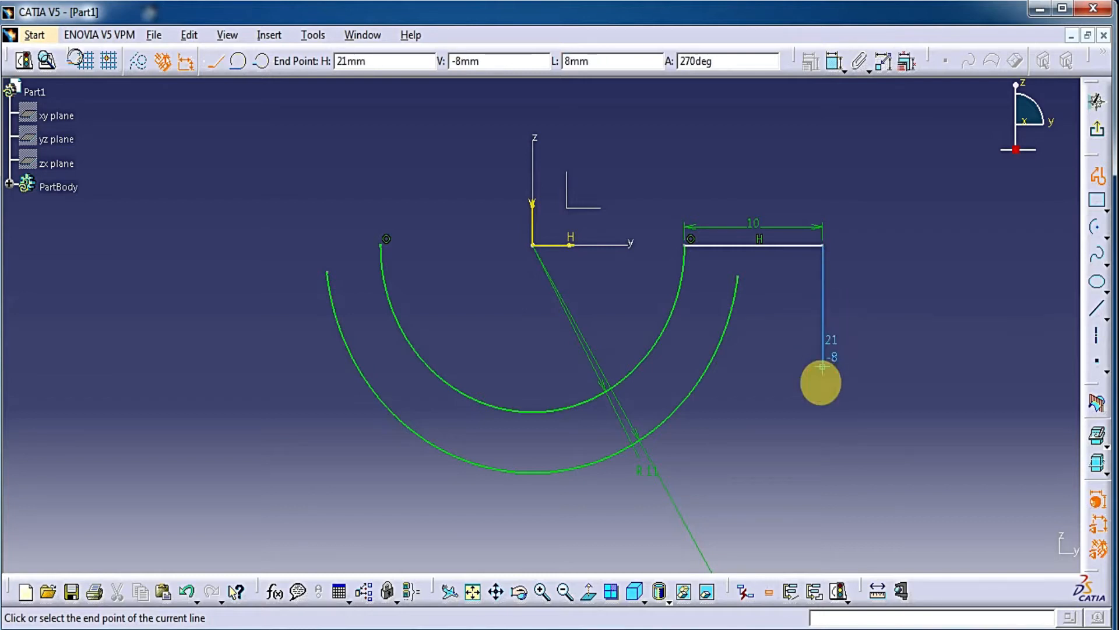
{"action": "key", "text": "Return"}
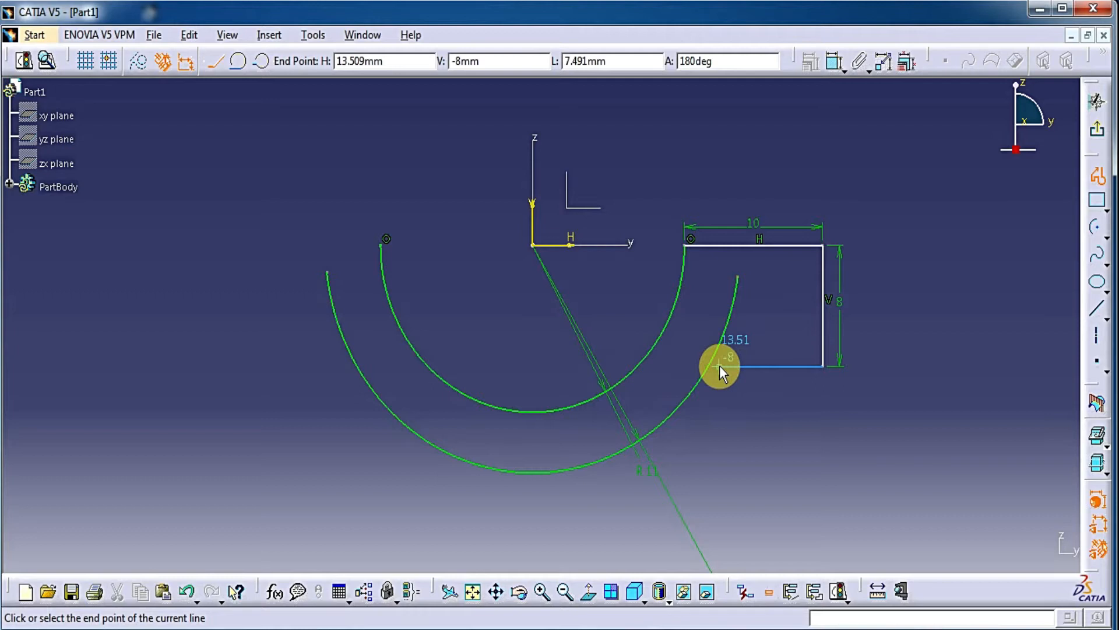
- Add an 8.3 mm horizontal line back to the outer arc and end the profile
{"action": "key", "text": "Tab"}
{"action": "key", "text": "Tab"}
{"action": "key", "text": "Tab"}
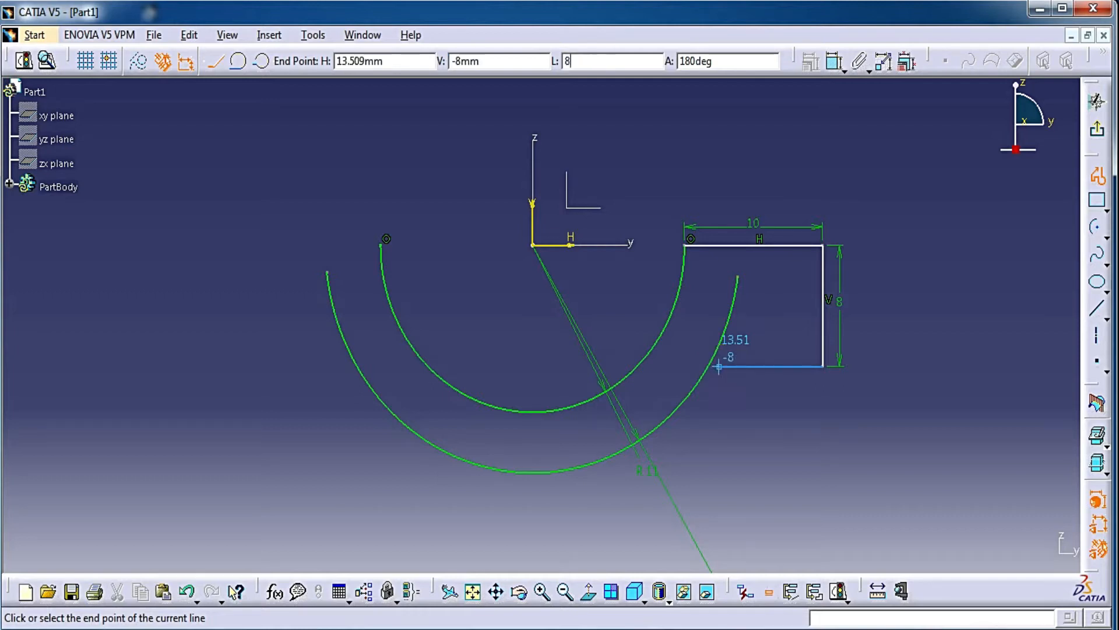
{"action": "key", "text": "Return"}
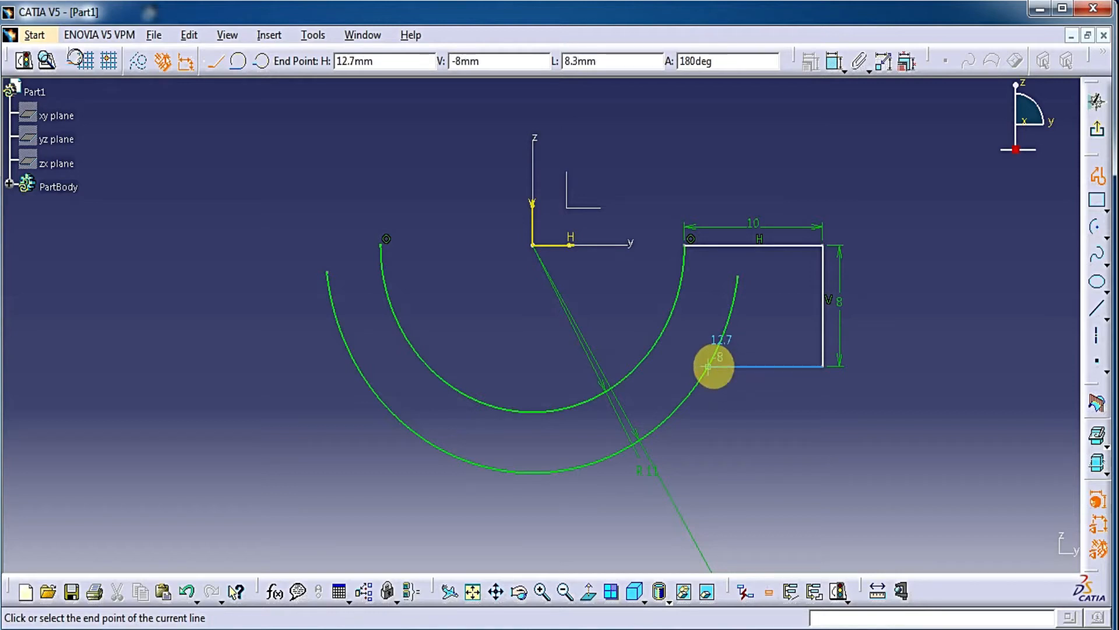
{"action": "left_click", "coordinate": [708, 366]}
{"action": "left_click", "coordinate": [1098, 175]}
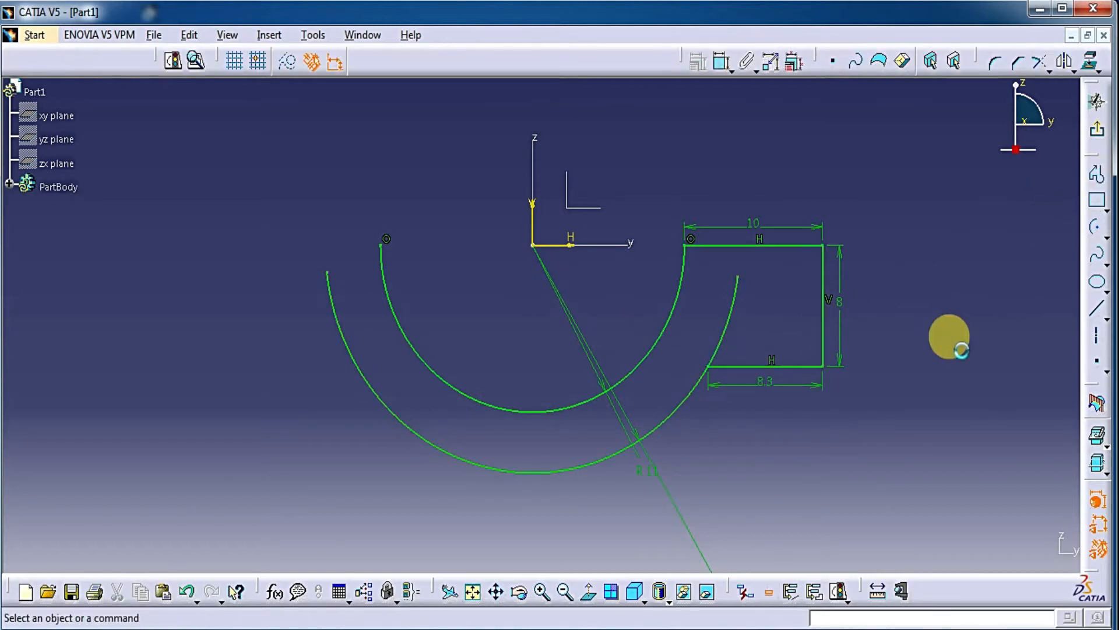
- Pull the outer arc's right endpoint back along the arc to just below the open end of the 8.3 mm line
{"action": "mouse_move", "coordinate": [789, 348]}
{"action": "middle_mouse_down", "text": "ctrl"}
{"action": "mouse_move", "coordinate": [797, 290]}
{"action": "mouse_move", "coordinate": [846, 250]}
{"action": "middle_mouse_up", "text": "ctrl"}
{"action": "left_click_drag", "start_coordinate": [846, 251], "coordinate": [770, 430]}
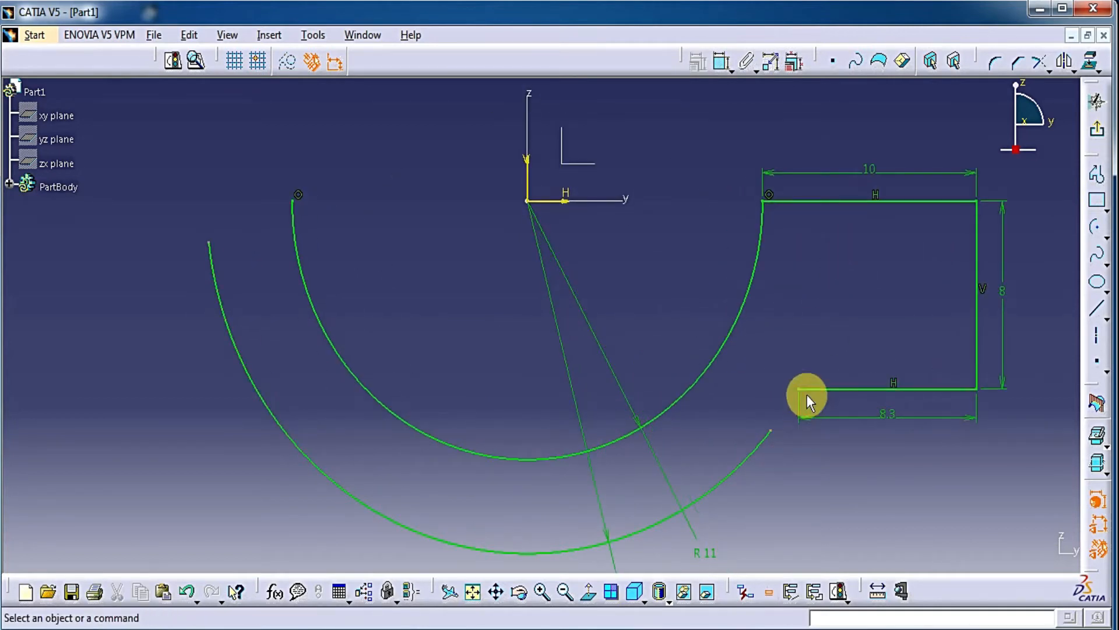
- Try to make the outer arc's right endpoint coincident with the 8.3 mm line's open endpoint, and undo the constraint
{"action": "middle_click_drag", "start_coordinate": [807, 394], "coordinate": [758, 364]}
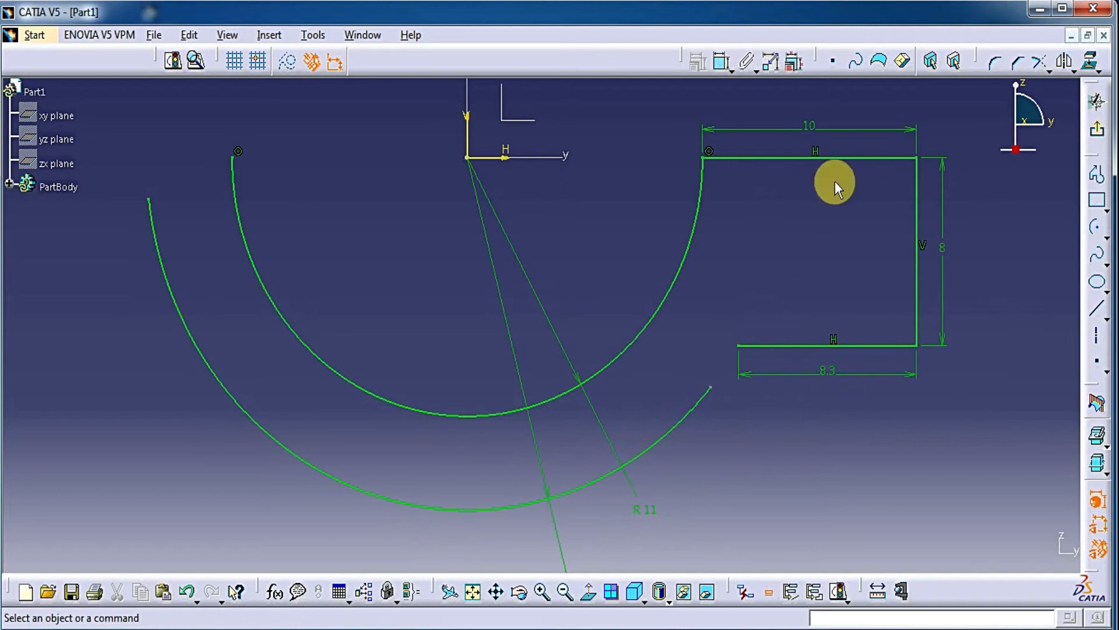
{"action": "left_click", "coordinate": [736, 72]}
{"action": "left_click", "coordinate": [712, 387]}
{"action": "left_click", "coordinate": [737, 345]}
{"action": "right_click", "coordinate": [835, 428]}
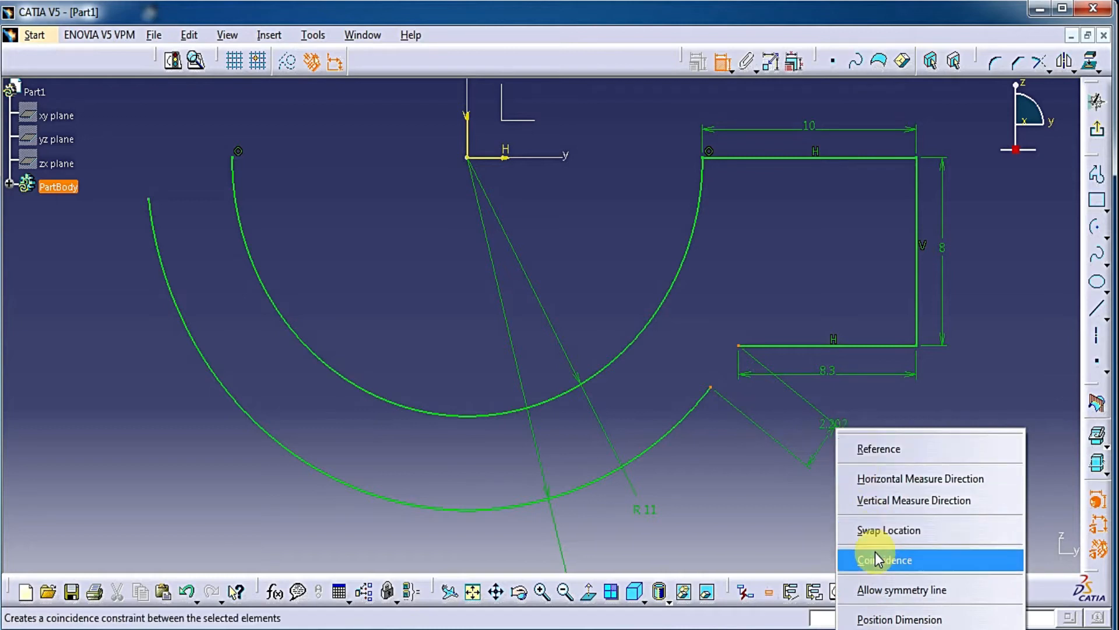
{"action": "left_click", "coordinate": [897, 560]}
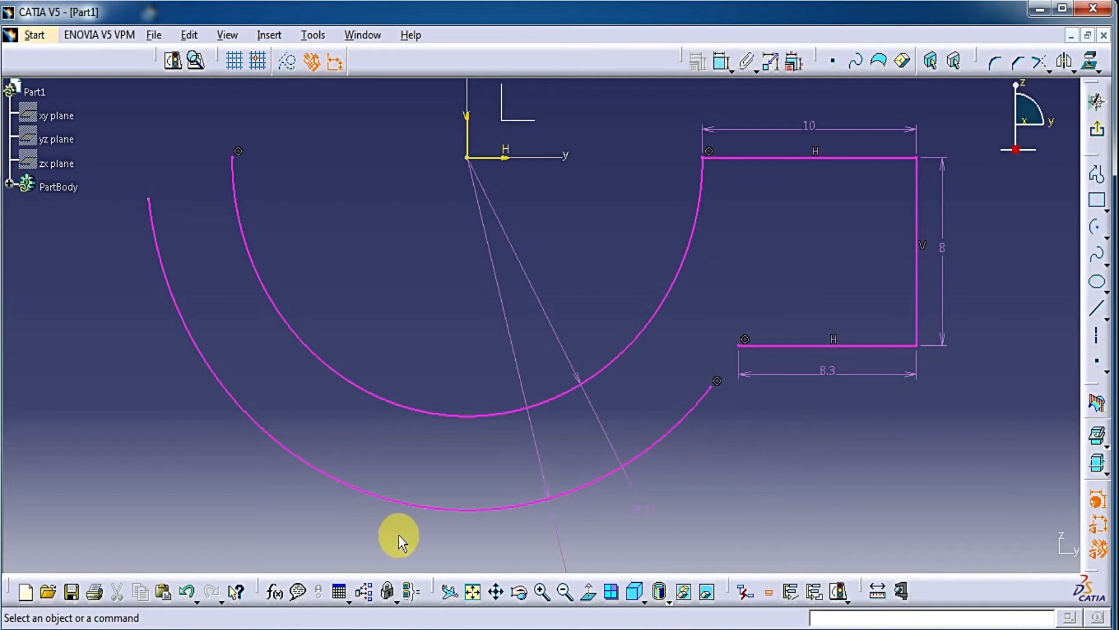
{"action": "left_click", "coordinate": [185, 592]}
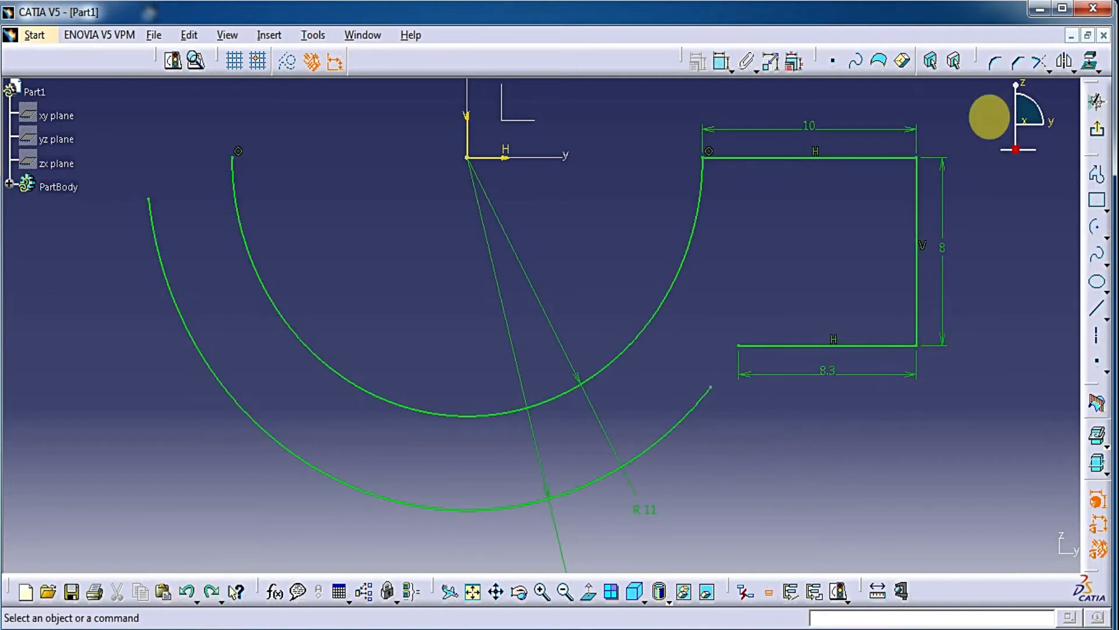
- Trim the lower horizontal line and the outer arc to their intersection, converting the line's length constraint into a distance
{"action": "left_click", "coordinate": [1039, 63]}
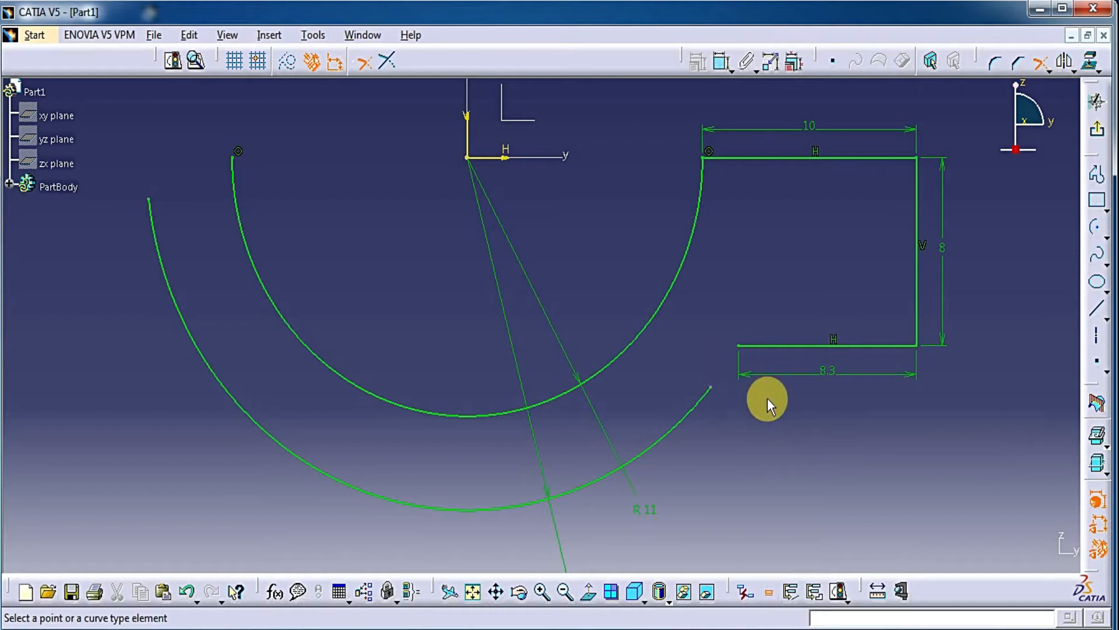
{"action": "left_click", "coordinate": [771, 347]}
{"action": "left_click", "coordinate": [574, 366]}
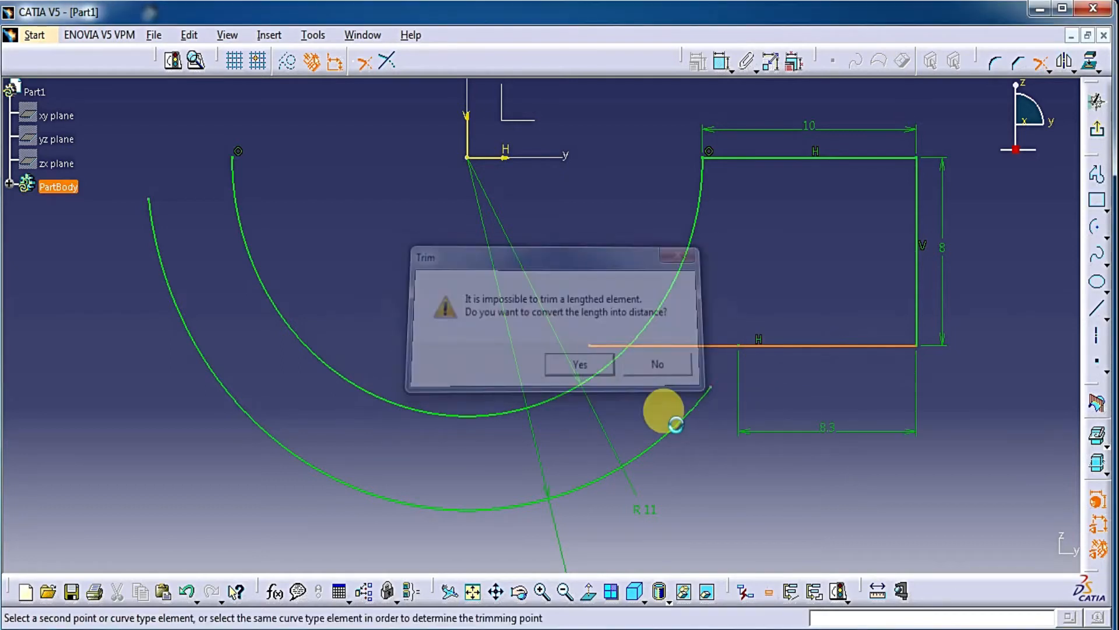
{"action": "left_click", "coordinate": [694, 419]}
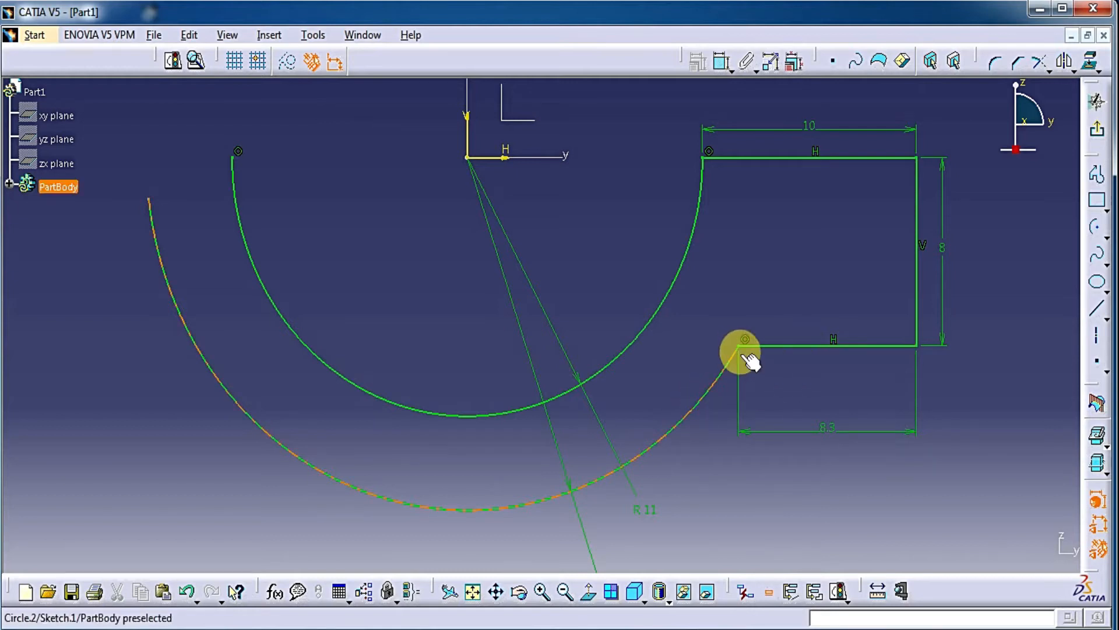
- Draw a vertical line from the origin straight down to just beyond the outer arc
{"action": "mouse_move", "coordinate": [794, 250]}
{"action": "middle_mouse_down"}
{"action": "mouse_move", "coordinate": [758, 416]}
{"action": "mouse_move", "coordinate": [851, 378]}
{"action": "middle_mouse_up"}
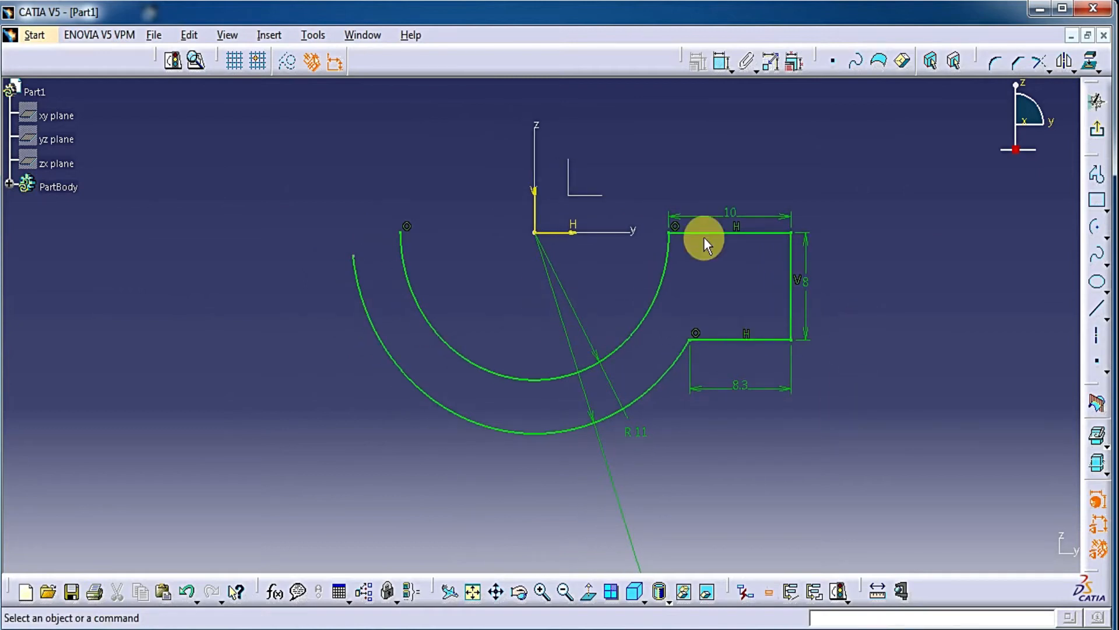
{"action": "left_click", "coordinate": [1092, 314]}
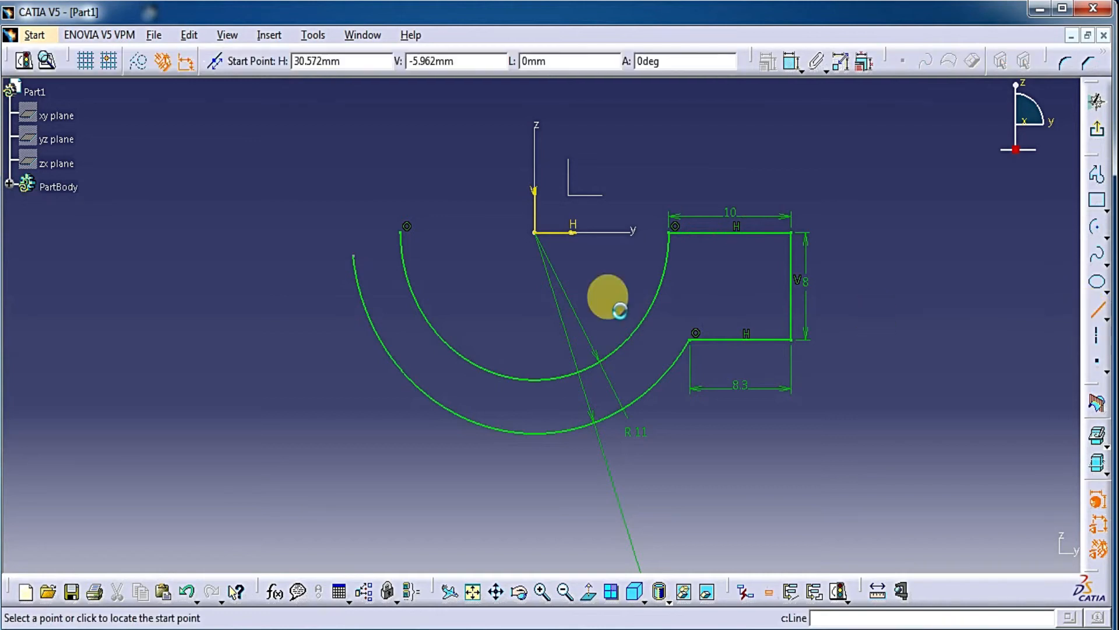
{"action": "left_click", "coordinate": [534, 232]}
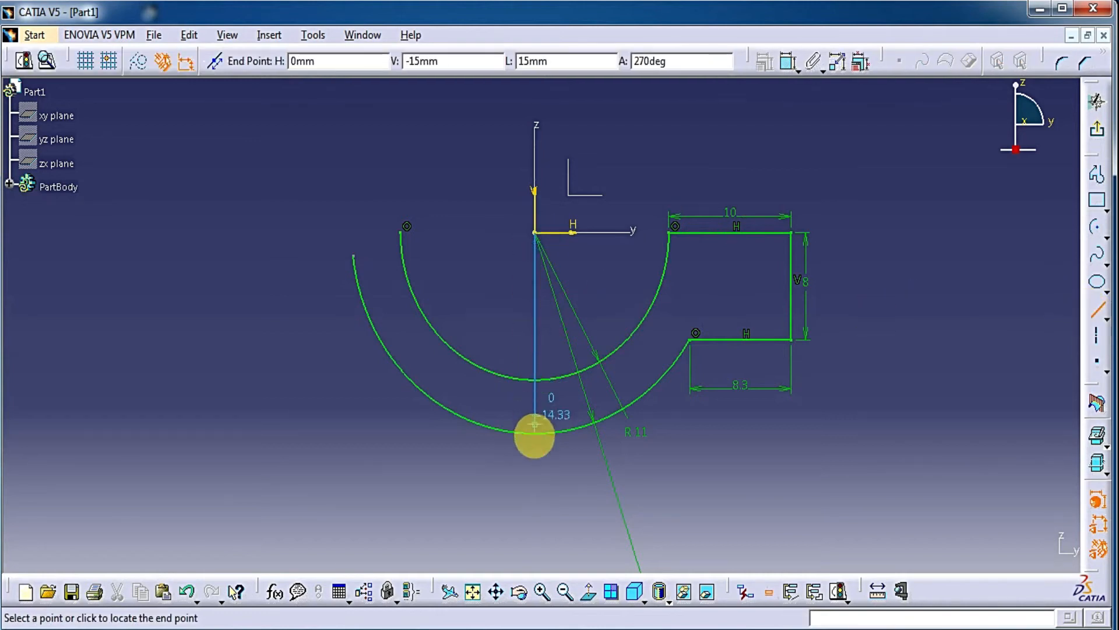
{"action": "left_click", "coordinate": [535, 458]}
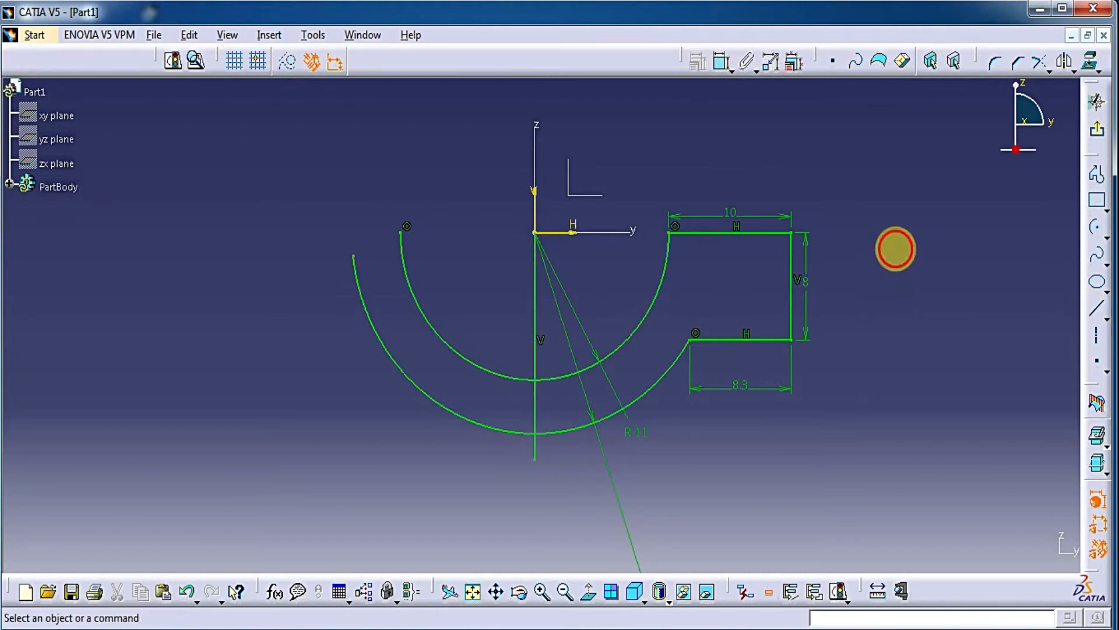
- Convert the vertical line running down from the origin into a construction element
{"action": "left_click", "coordinate": [534, 300]}
{"action": "right_click", "coordinate": [534, 301]}
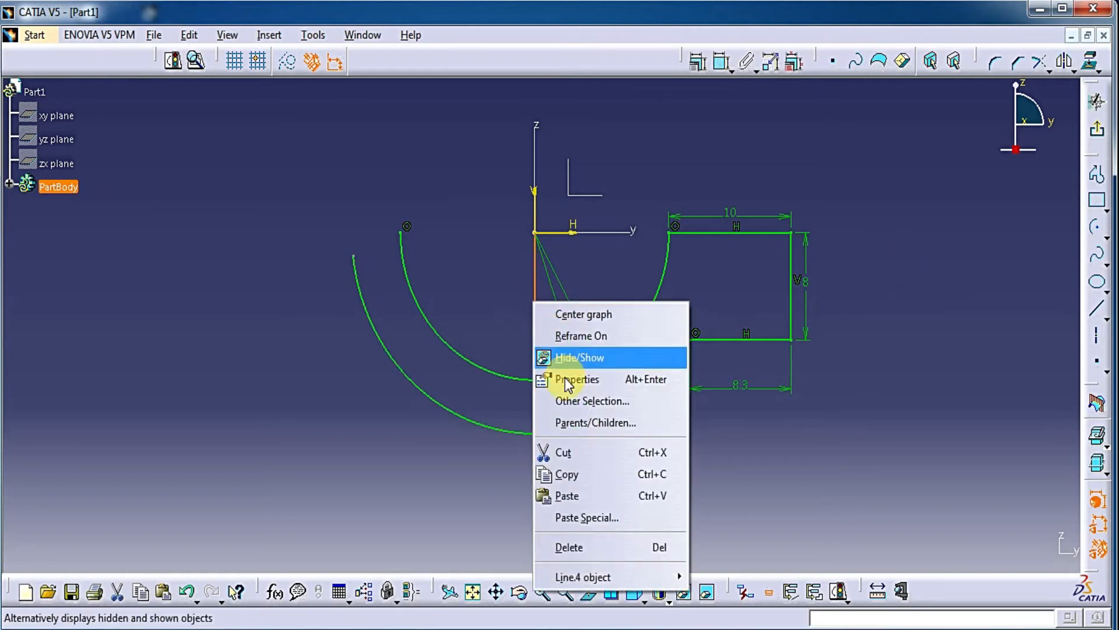
{"action": "left_click", "coordinate": [284, 61]}
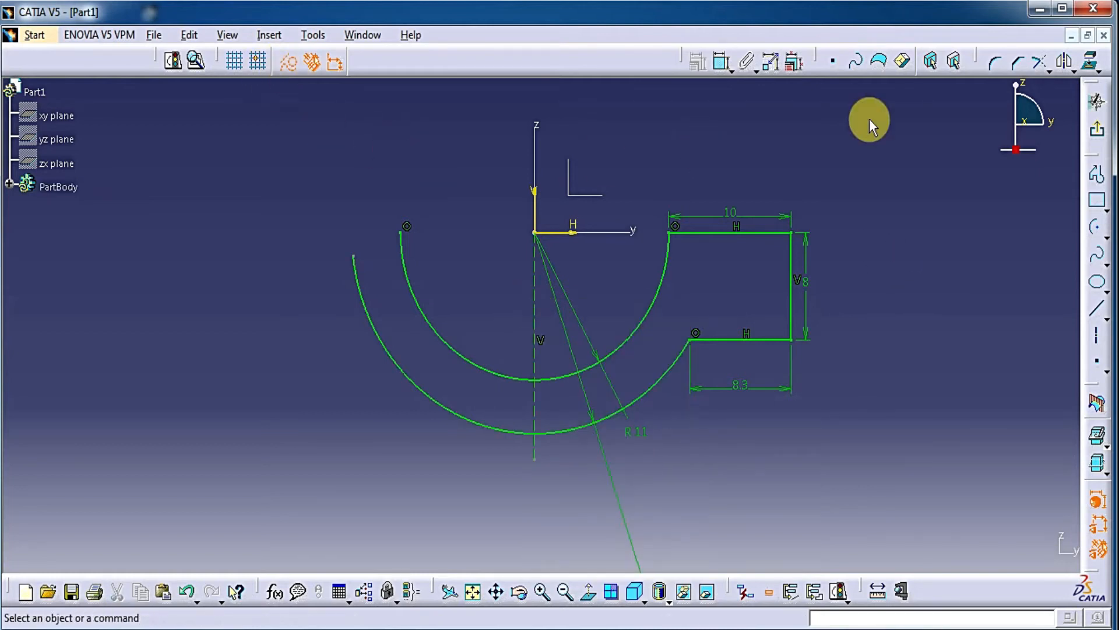
- Quick-trim the portions of the inner and outer arcs to the left of the vertical construction line
{"action": "left_click", "coordinate": [1051, 73]}
{"action": "left_click", "coordinate": [1067, 149]}
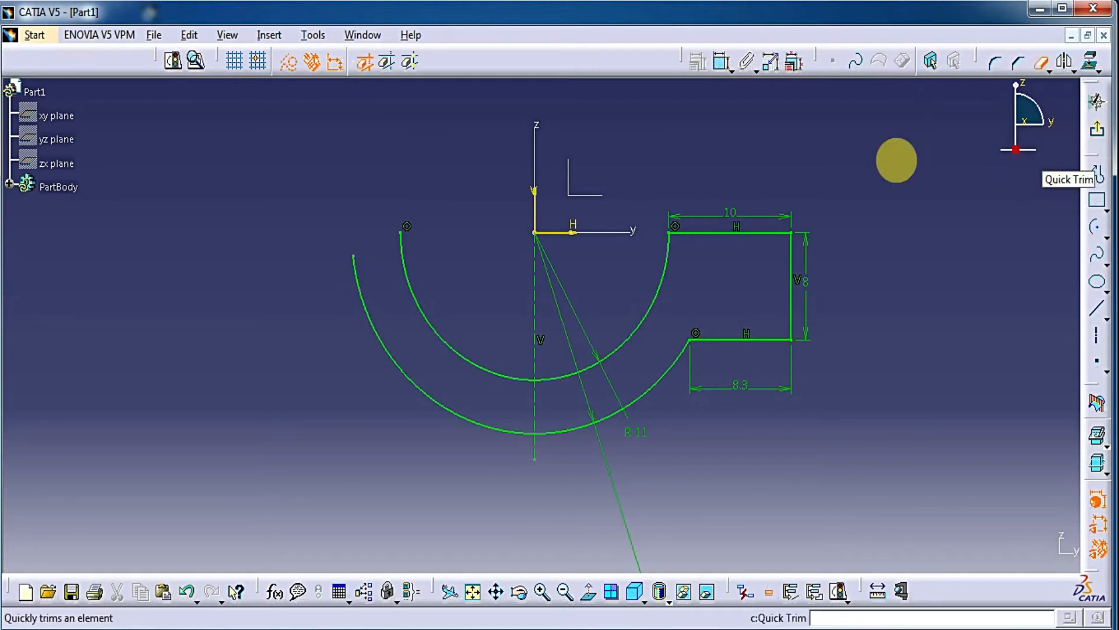
{"action": "left_click", "coordinate": [427, 322]}
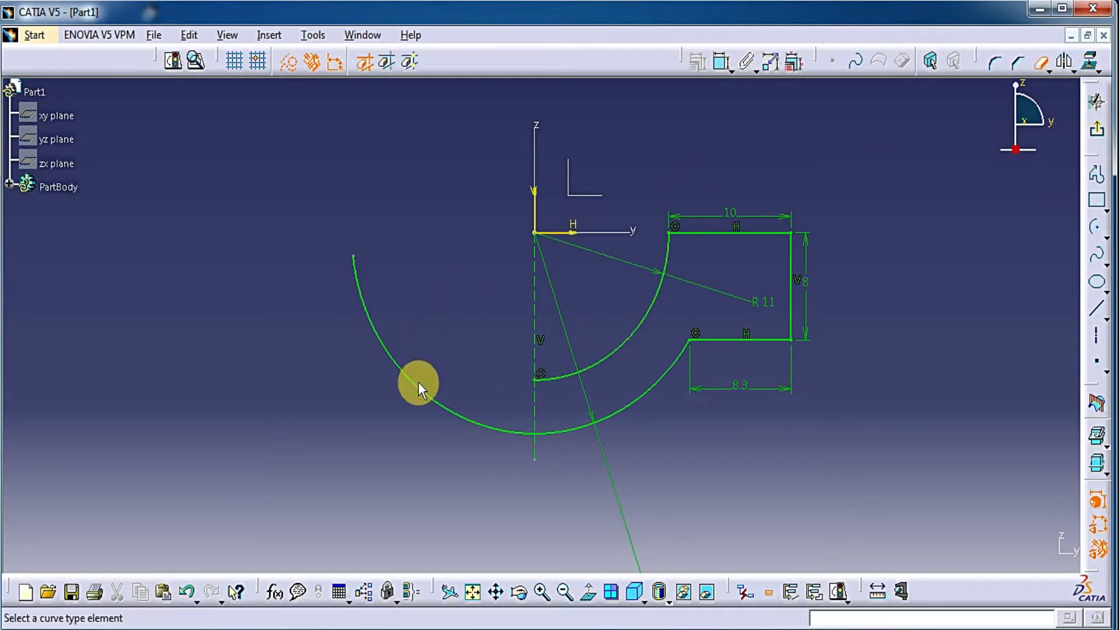
{"action": "left_click", "coordinate": [419, 377]}
- Trim away all remaining segments of the vertical construction line and return to standard geometry mode
{"action": "left_click", "coordinate": [534, 292]}
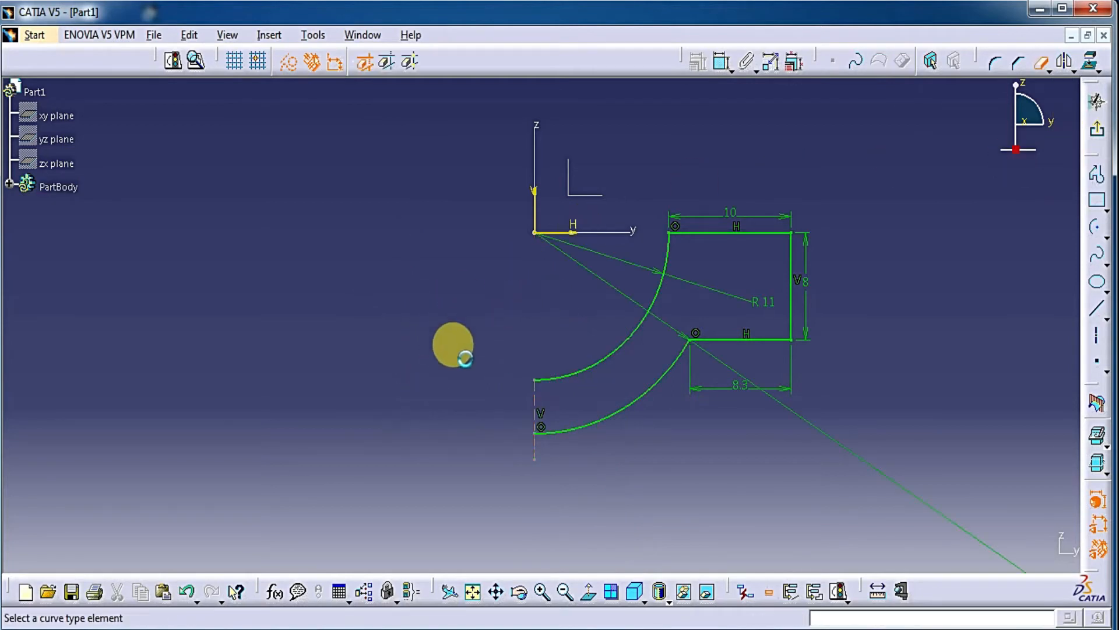
{"action": "left_click", "coordinate": [533, 452]}
{"action": "left_click", "coordinate": [288, 61]}
{"action": "left_click", "coordinate": [528, 403]}
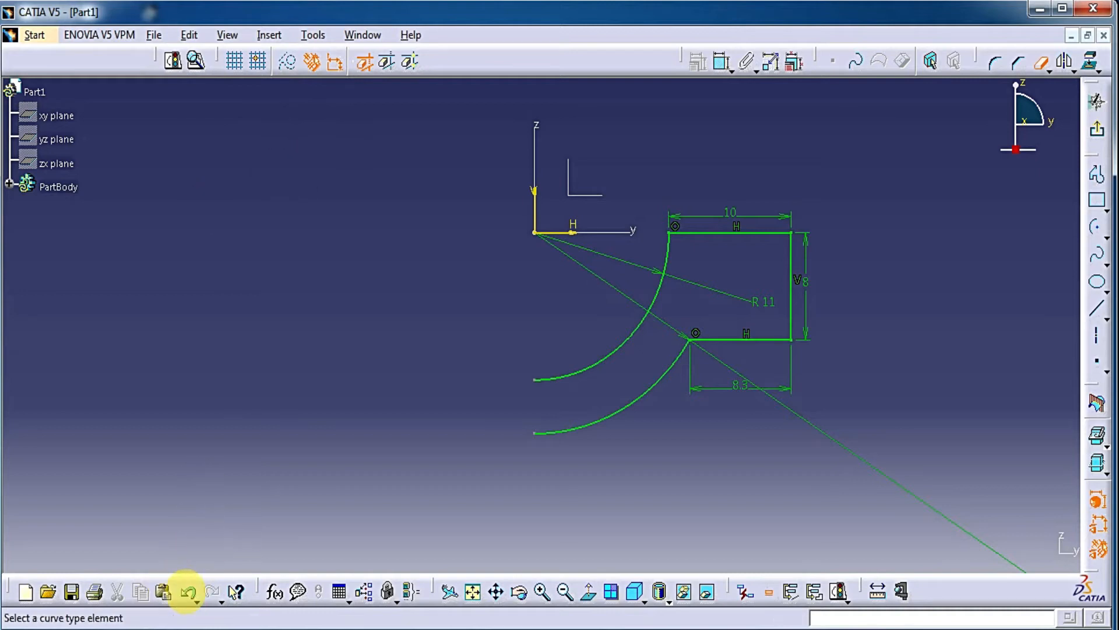
{"action": "left_click", "coordinate": [351, 419]}
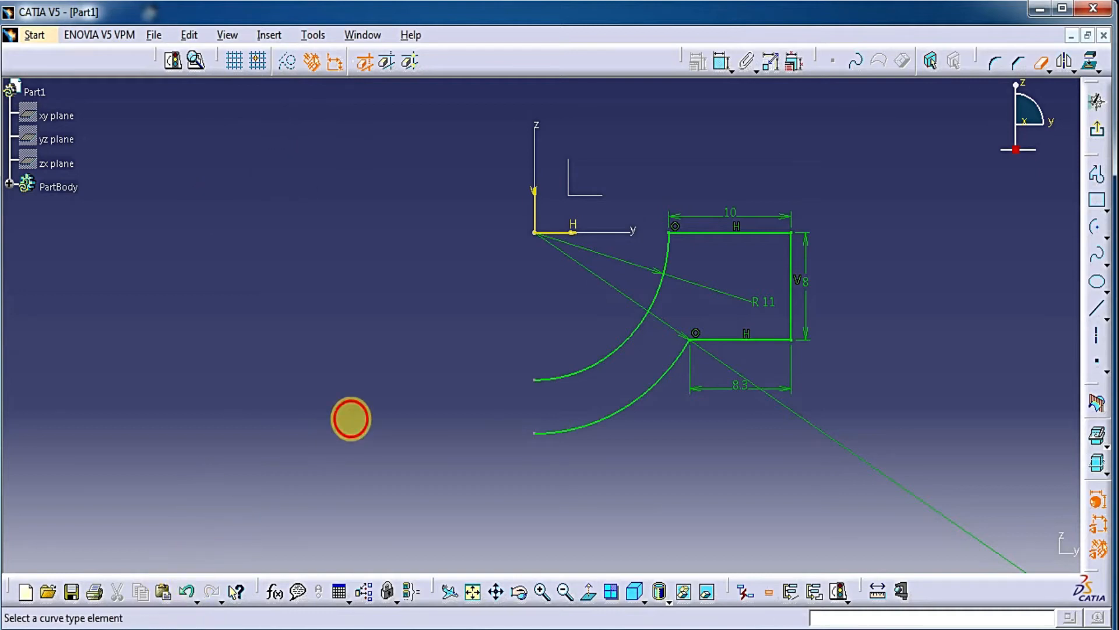
{"action": "left_click", "coordinate": [802, 144]}
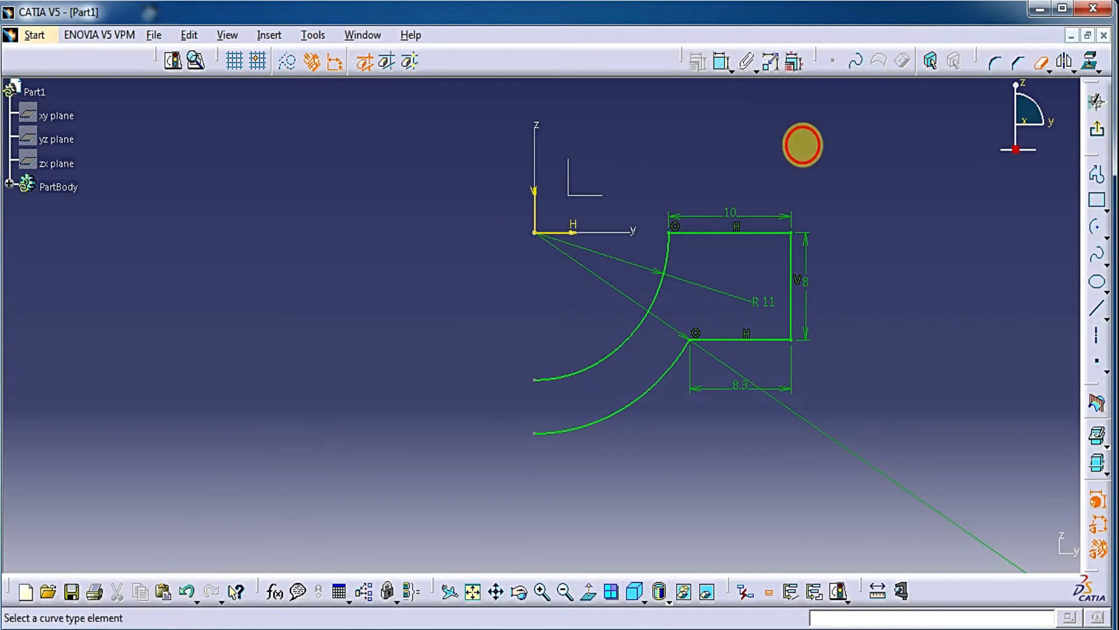
- Join the lower ends of the inner and outer arcs with a vertical line and dimension its length
{"action": "left_click", "coordinate": [1097, 313]}
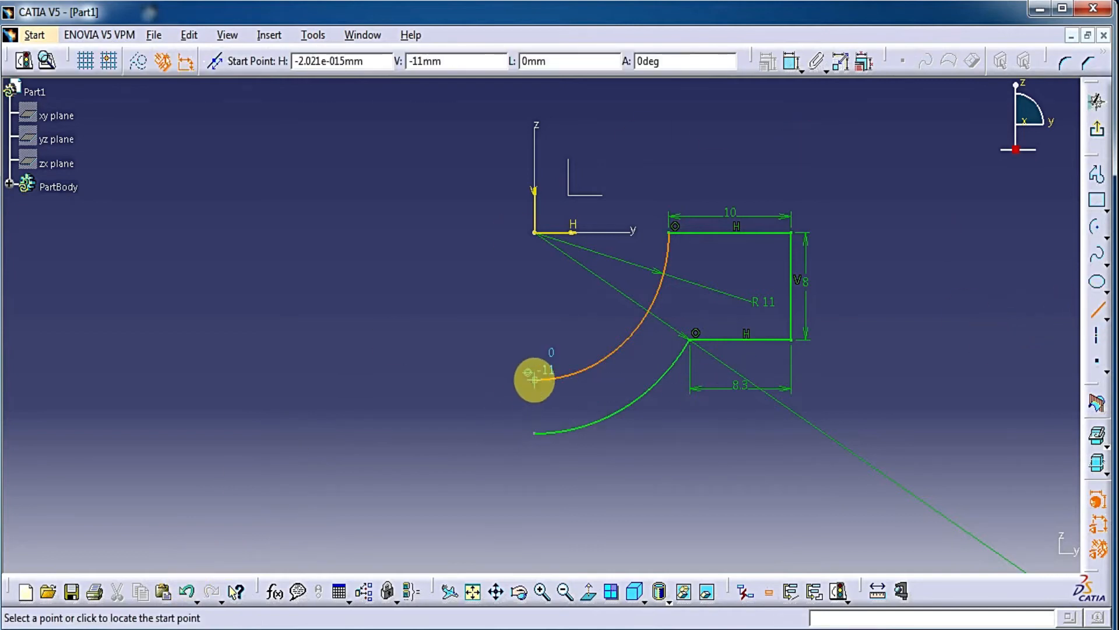
{"action": "left_click", "coordinate": [534, 380]}
{"action": "left_click", "coordinate": [534, 433]}
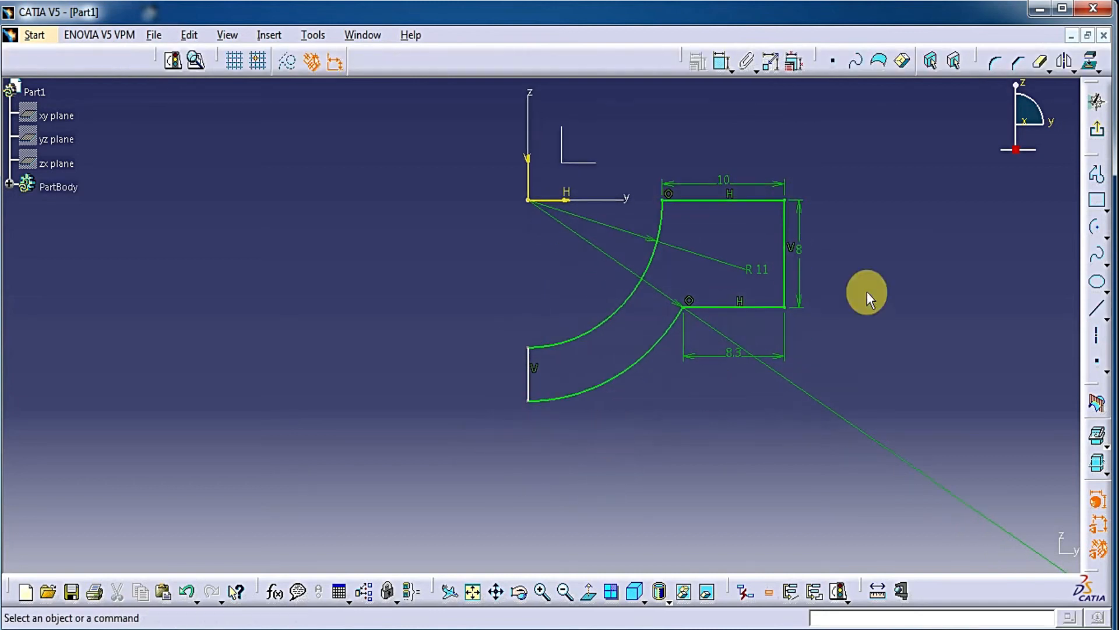
{"action": "left_click", "coordinate": [721, 61]}
{"action": "left_click", "coordinate": [529, 380]}
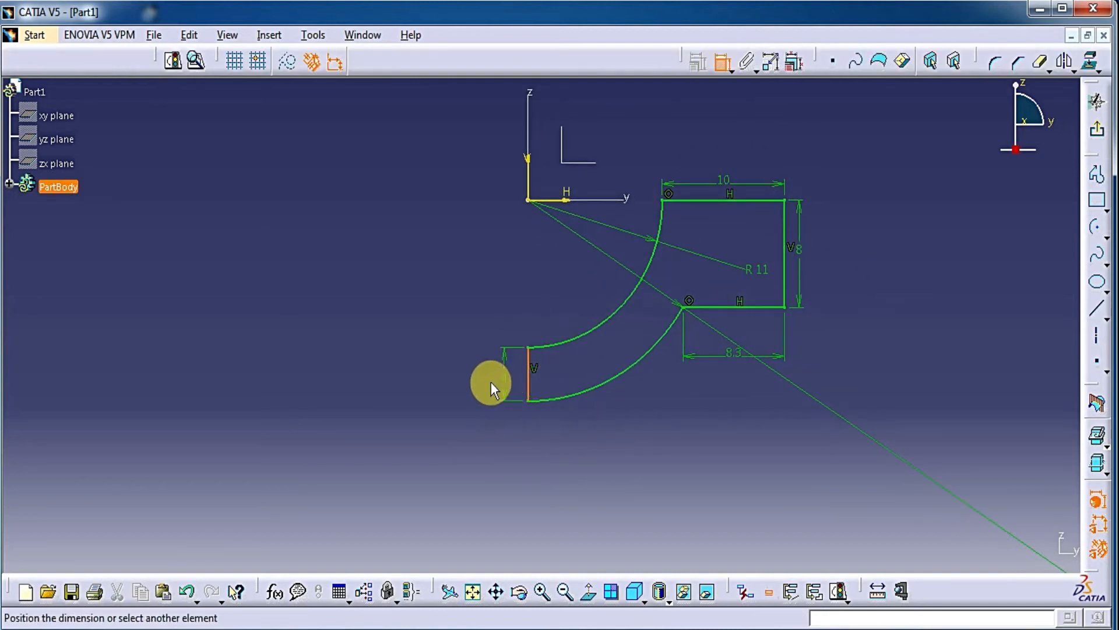
{"action": "left_click", "coordinate": [477, 376]}
- Mirror the entire half profile about the sketch's vertical axis
{"action": "middle_click_drag", "start_coordinate": [691, 428], "coordinate": [685, 450], "text": "ctrl"}
{"action": "mouse_move", "coordinate": [855, 181]}
{"action": "left_mouse_down"}
{"action": "mouse_move", "coordinate": [544, 490]}
{"action": "mouse_move", "coordinate": [517, 488]}
{"action": "left_mouse_up"}
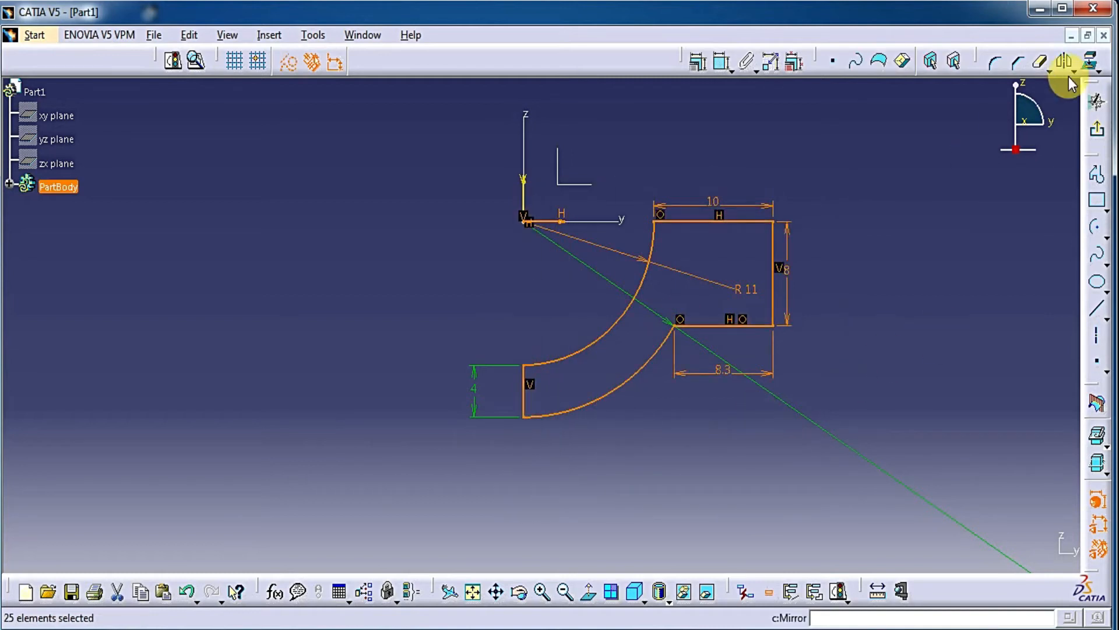
{"action": "left_click", "coordinate": [1067, 62]}
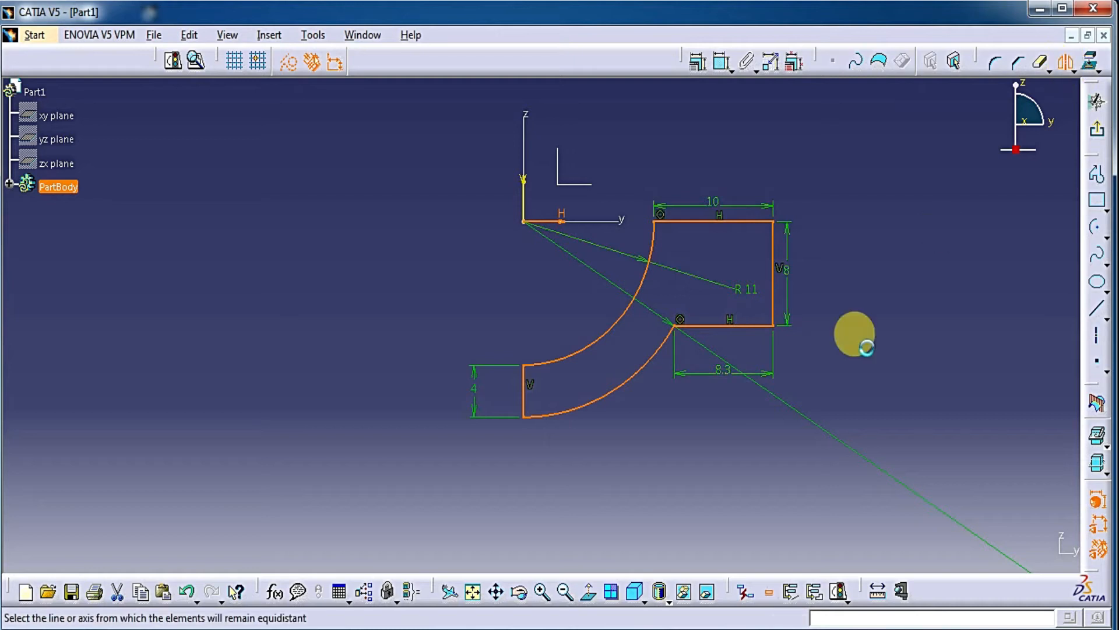
{"action": "left_click", "coordinate": [524, 201]}
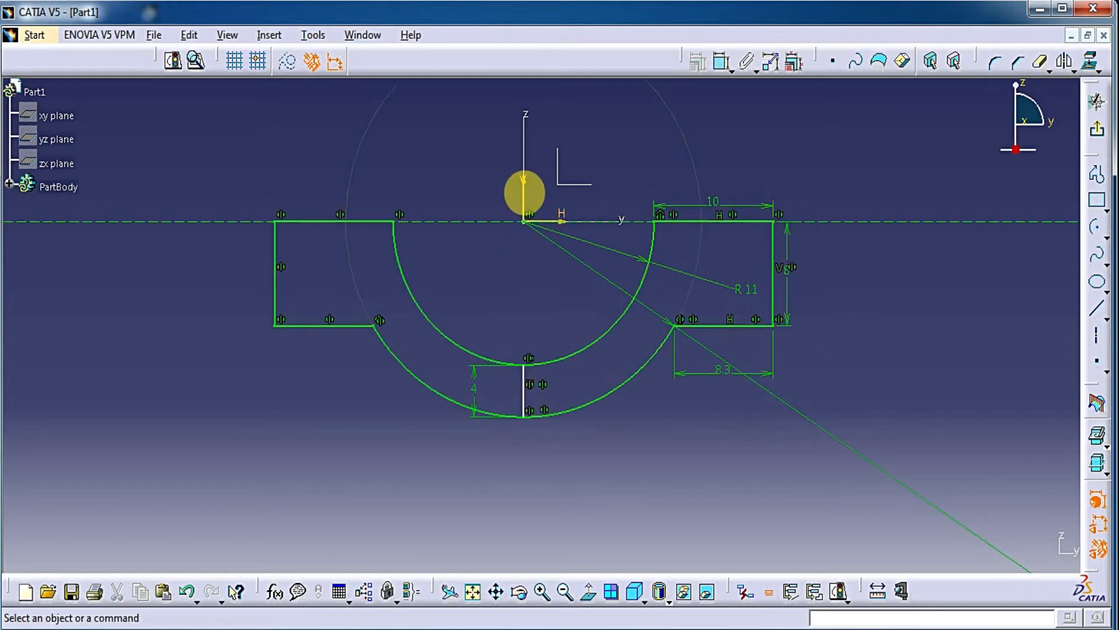
- Delete the overlapping vertical lines between the arcs on the symmetry axis
{"action": "left_click", "coordinate": [524, 391]}
{"action": "key", "text": "Delete"}
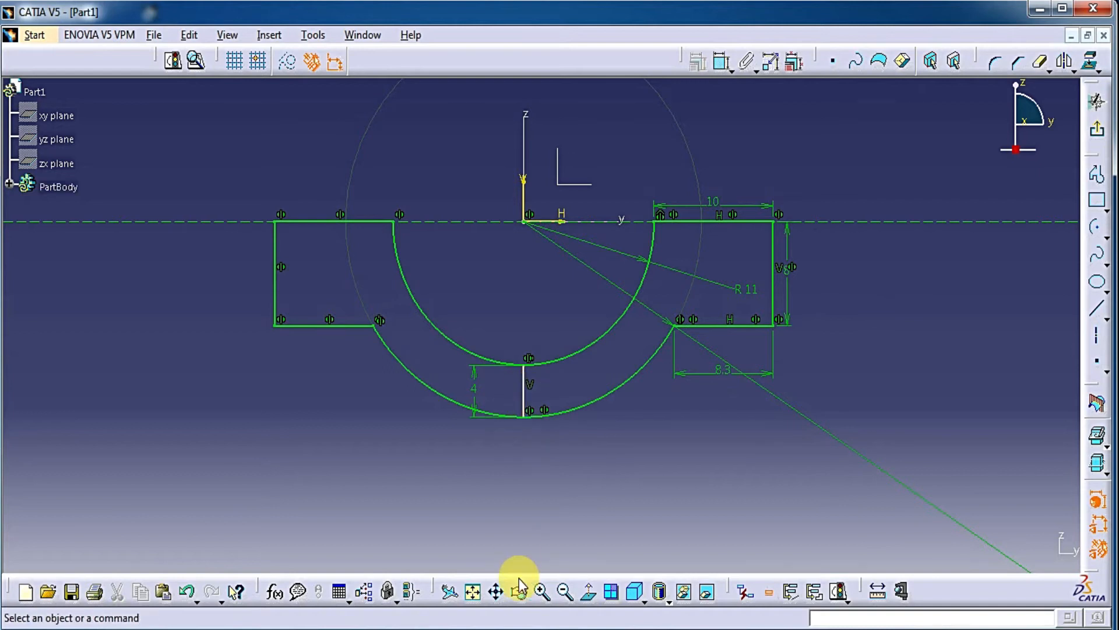
{"action": "left_click", "coordinate": [521, 409]}
{"action": "key", "text": "Delete"}
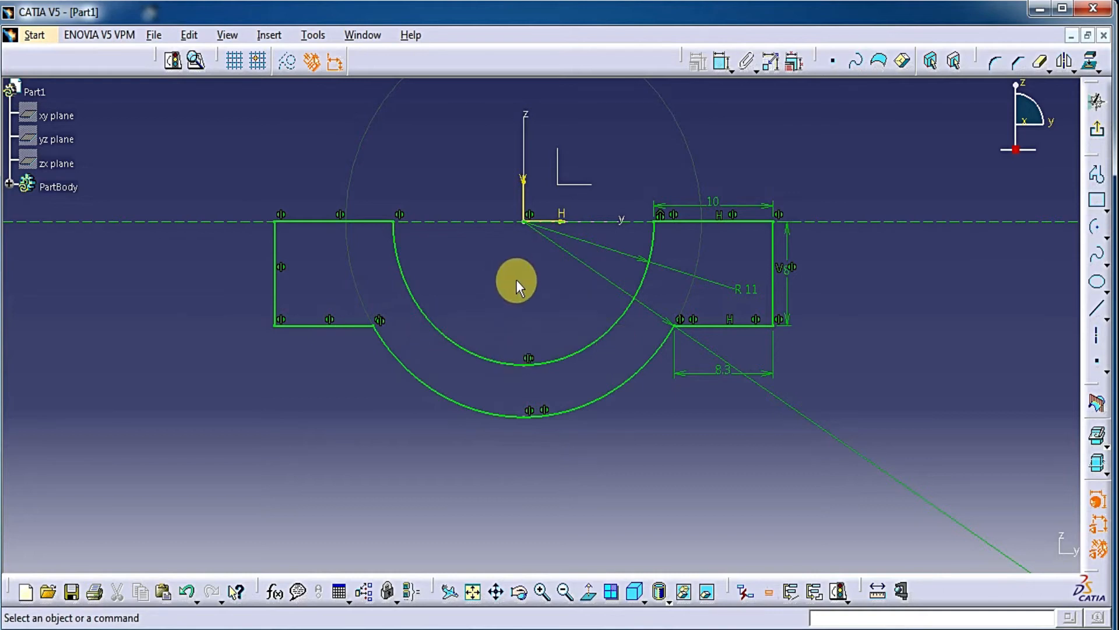
- Run a sketch analysis and inspect the geometry status of the implicit profile
{"action": "left_click", "coordinate": [197, 61]}
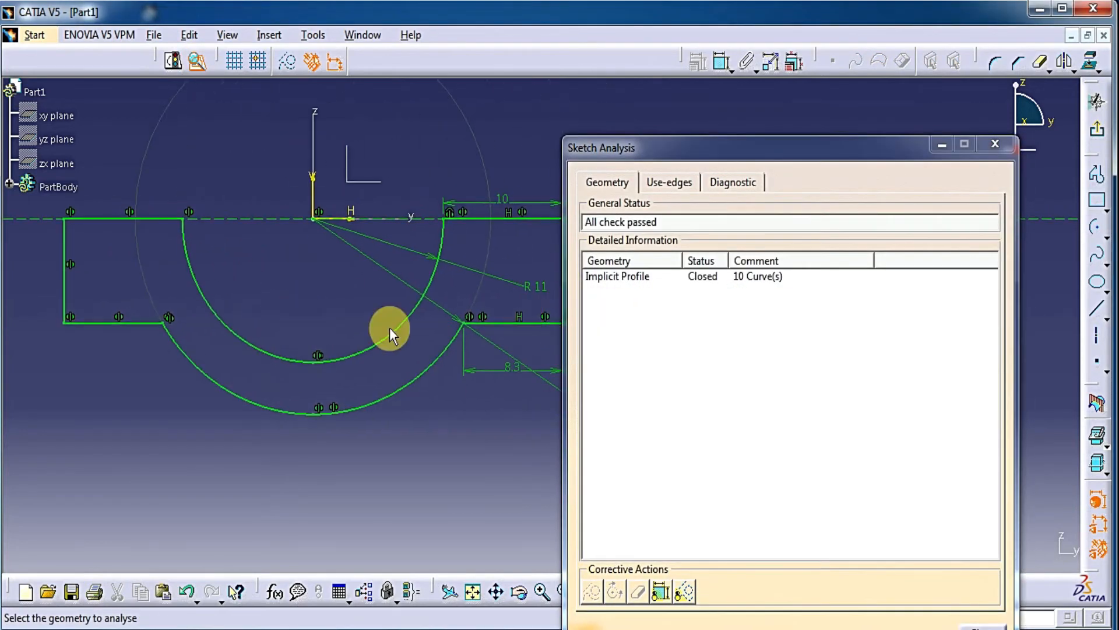
{"action": "left_click", "coordinate": [644, 277]}
{"action": "left_click_drag", "start_coordinate": [715, 154], "coordinate": [795, 143]}
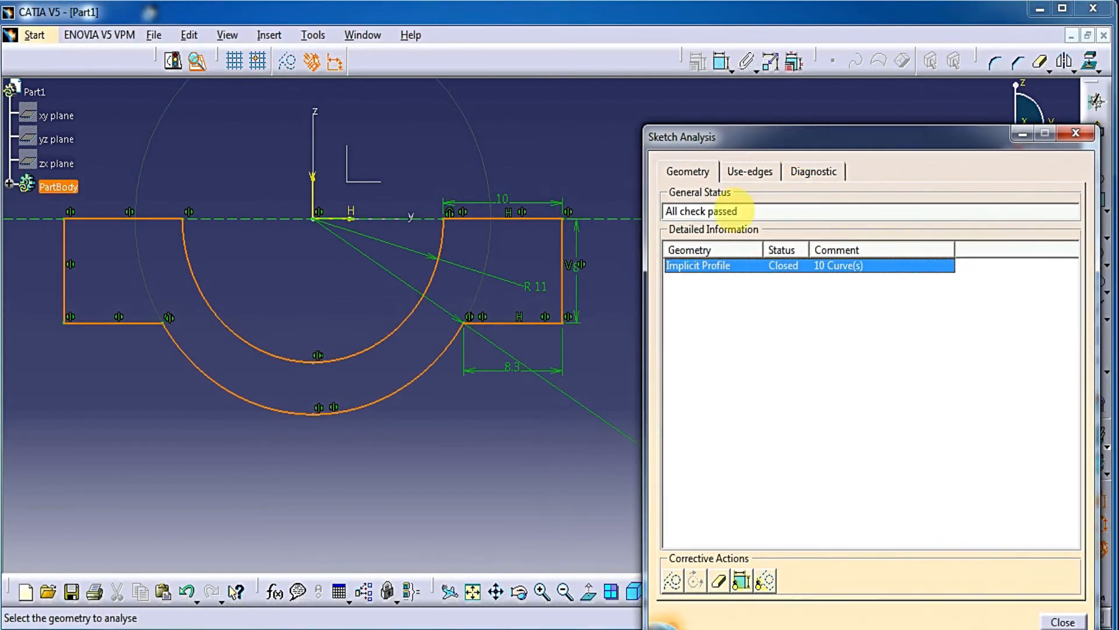
{"action": "left_click", "coordinate": [1063, 622]}
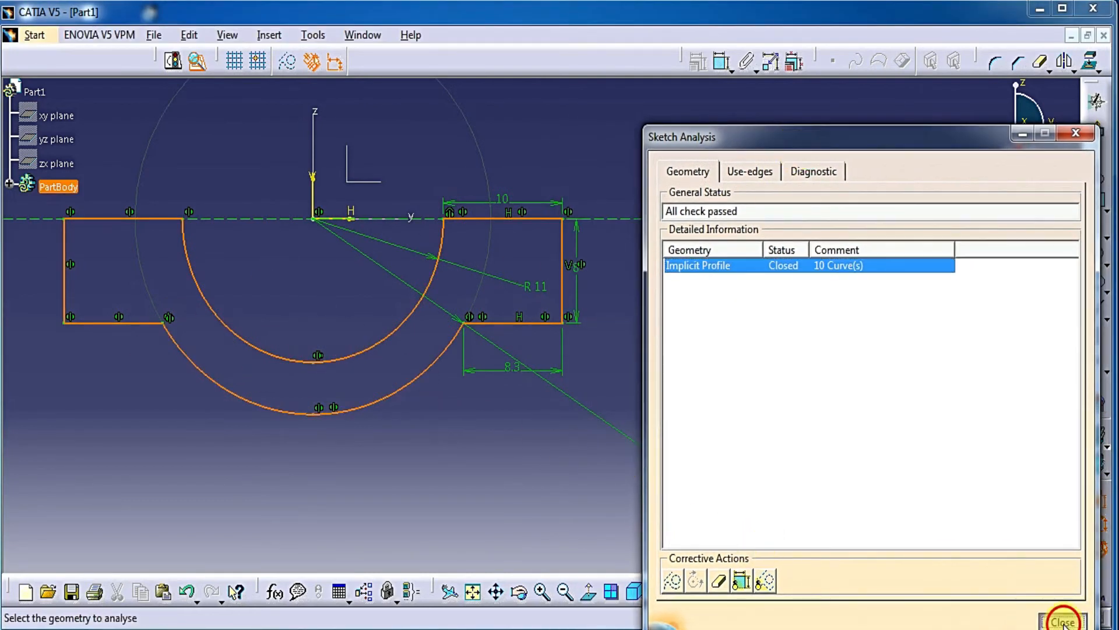
- Exit the sketch and pad the profile with a length of 3.5 mm and mirrored extent
{"action": "middle_click_drag", "start_coordinate": [724, 303], "coordinate": [737, 372]}
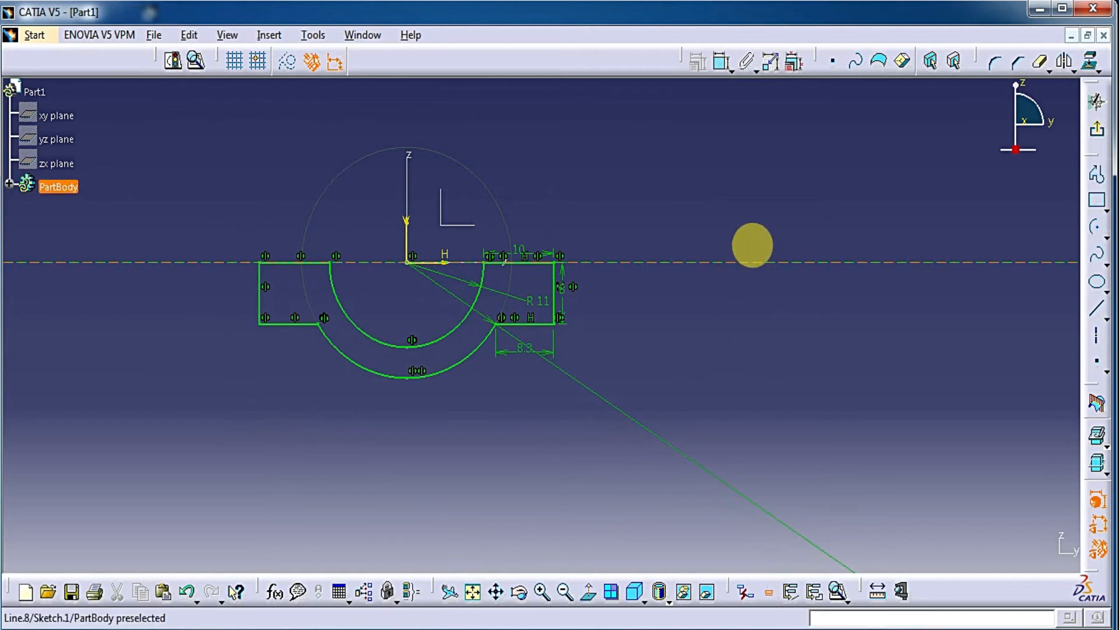
{"action": "left_click", "coordinate": [1097, 128]}
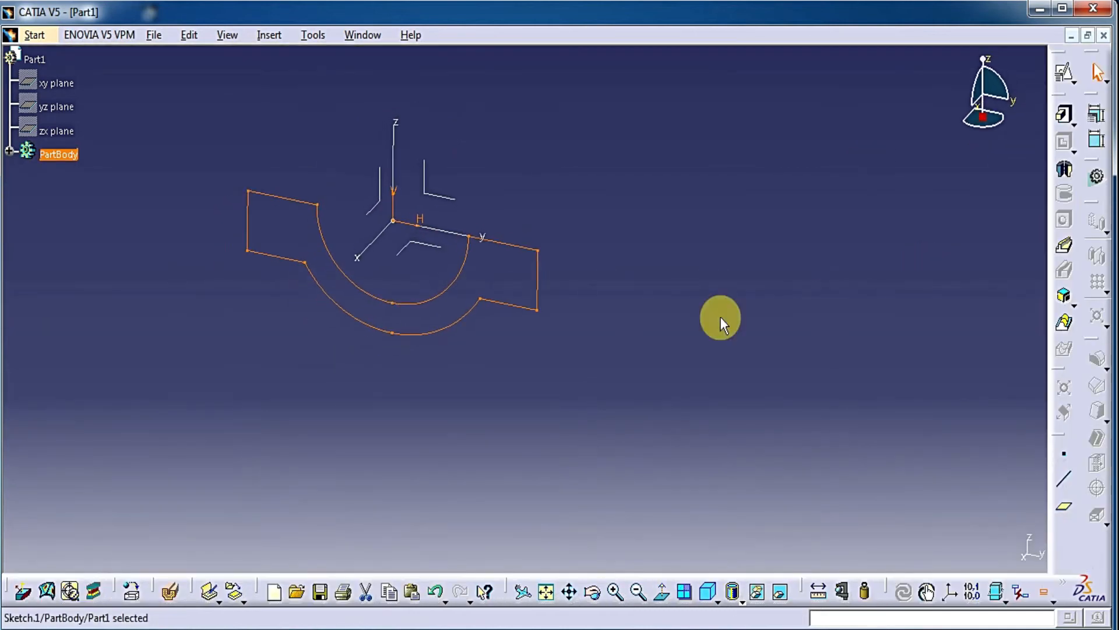
{"action": "left_click", "coordinate": [1063, 114]}
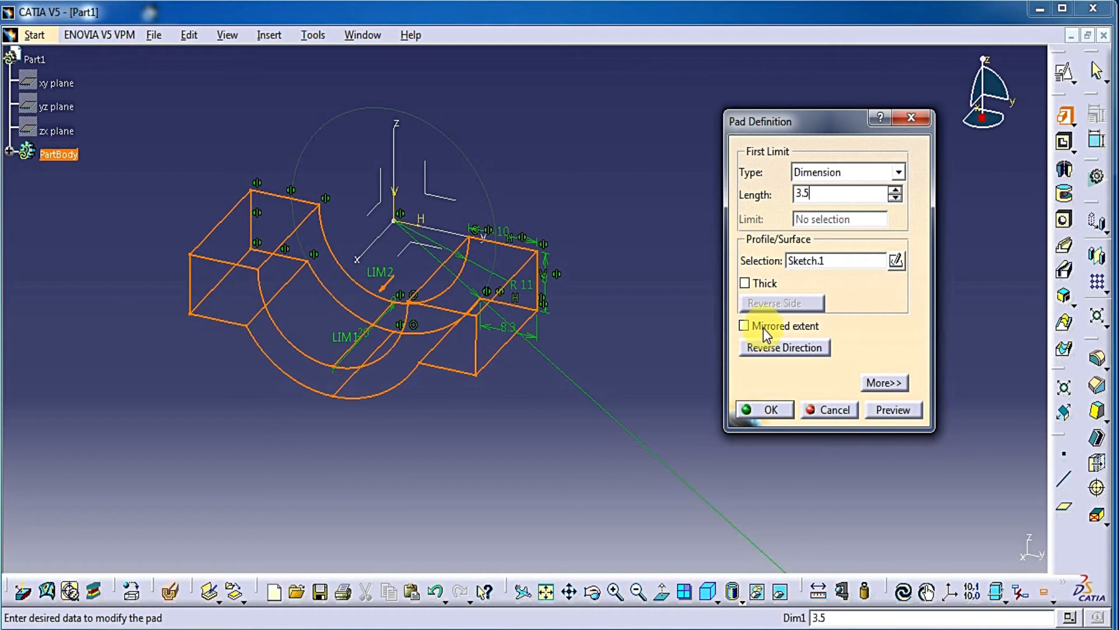
{"action": "left_click", "coordinate": [744, 326]}
{"action": "left_click", "coordinate": [892, 410]}
{"action": "left_click", "coordinate": [785, 411]}
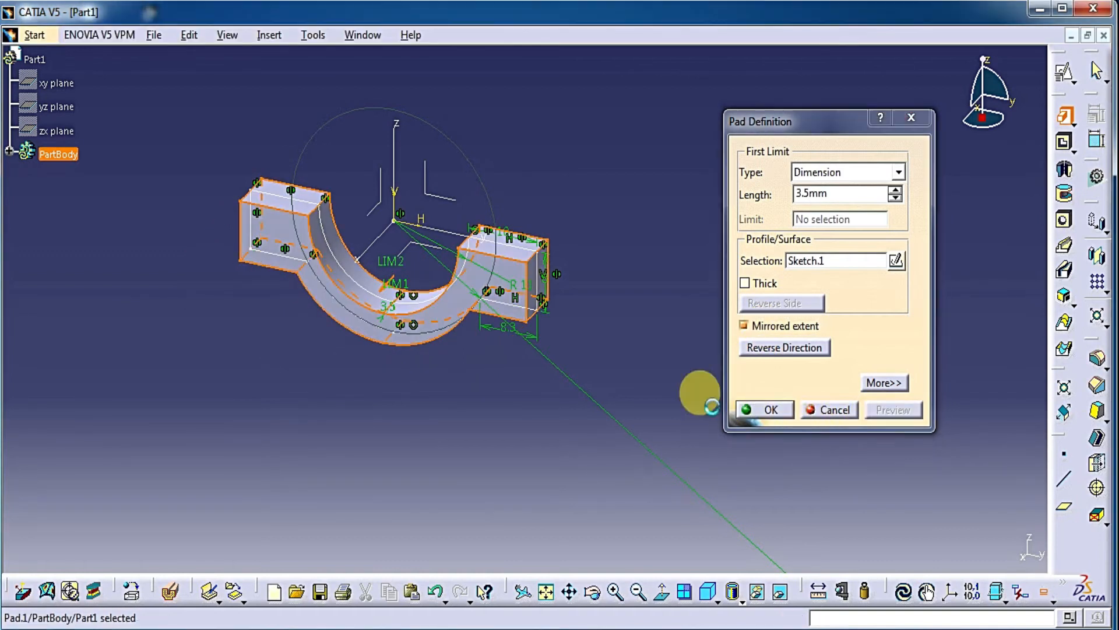
- Start a blind hole of 3.6 mm diameter on the top face of the right flange
{"action": "middle_click_drag", "start_coordinate": [654, 345], "coordinate": [517, 516]}
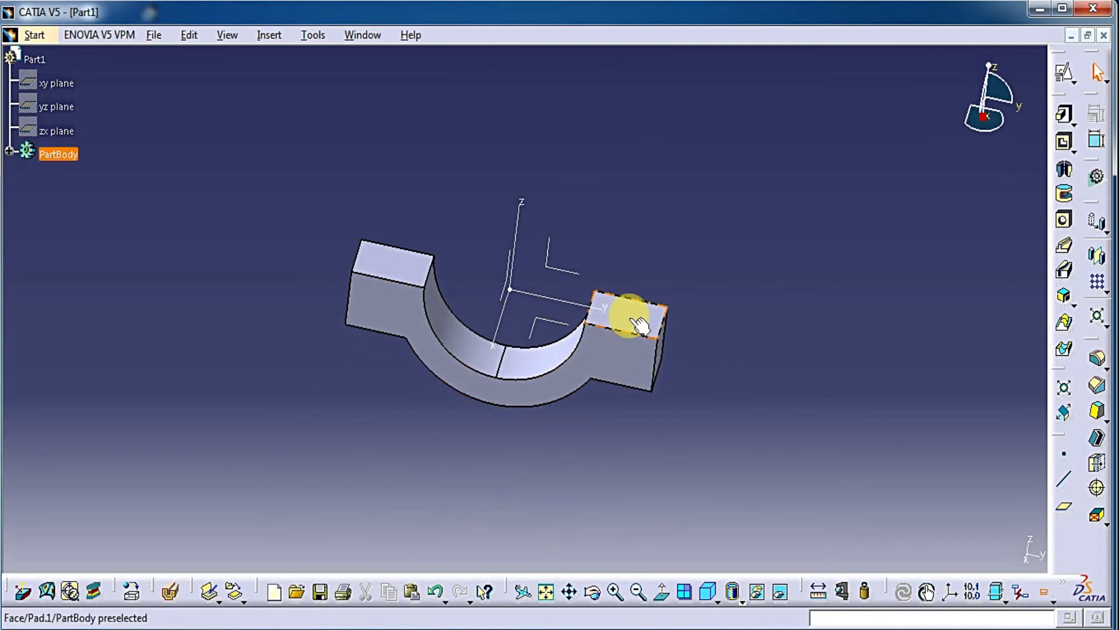
{"action": "left_click", "coordinate": [1064, 220]}
{"action": "left_click", "coordinate": [637, 317]}
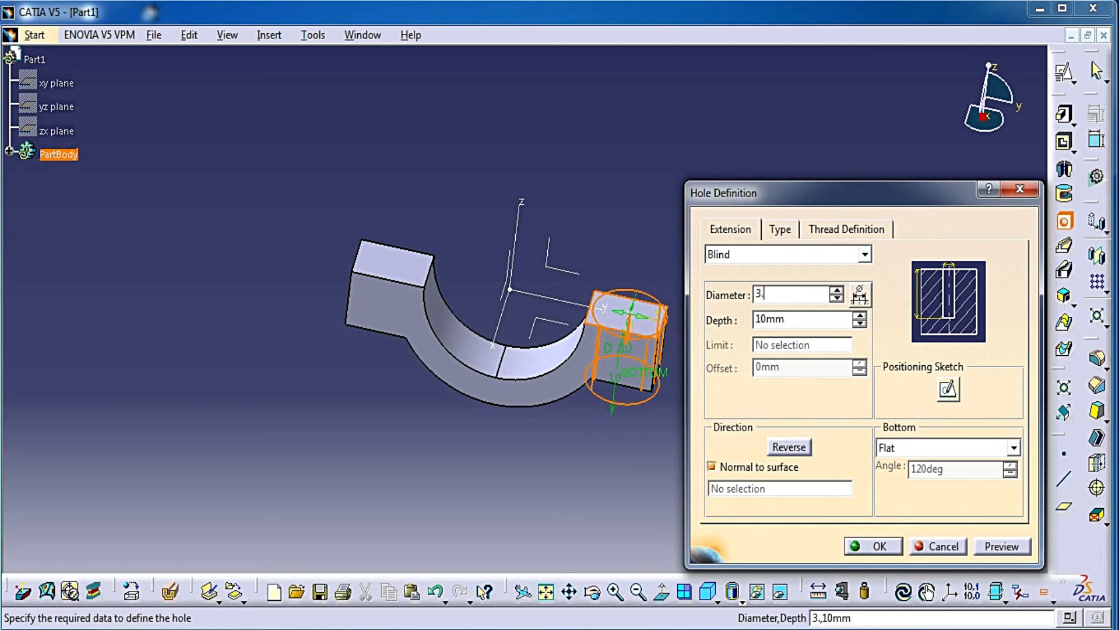
- In the hole's positioning sketch, constrain the hole's centre point coincident with the part's y axis
{"action": "left_click", "coordinate": [949, 389]}
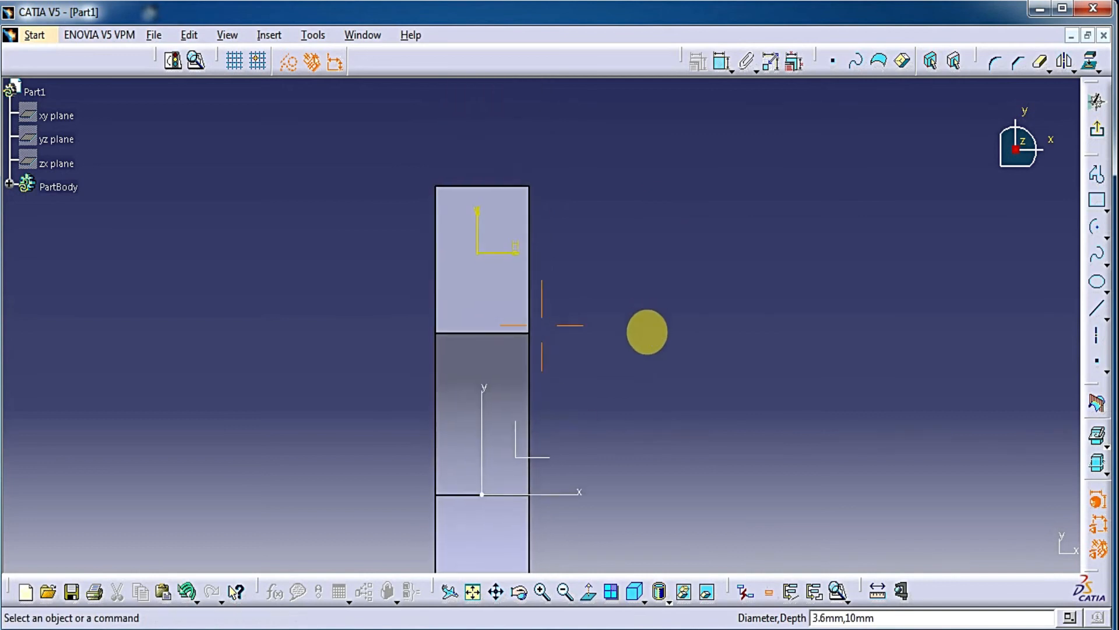
{"action": "left_click", "coordinate": [721, 61]}
{"action": "left_click", "coordinate": [476, 257]}
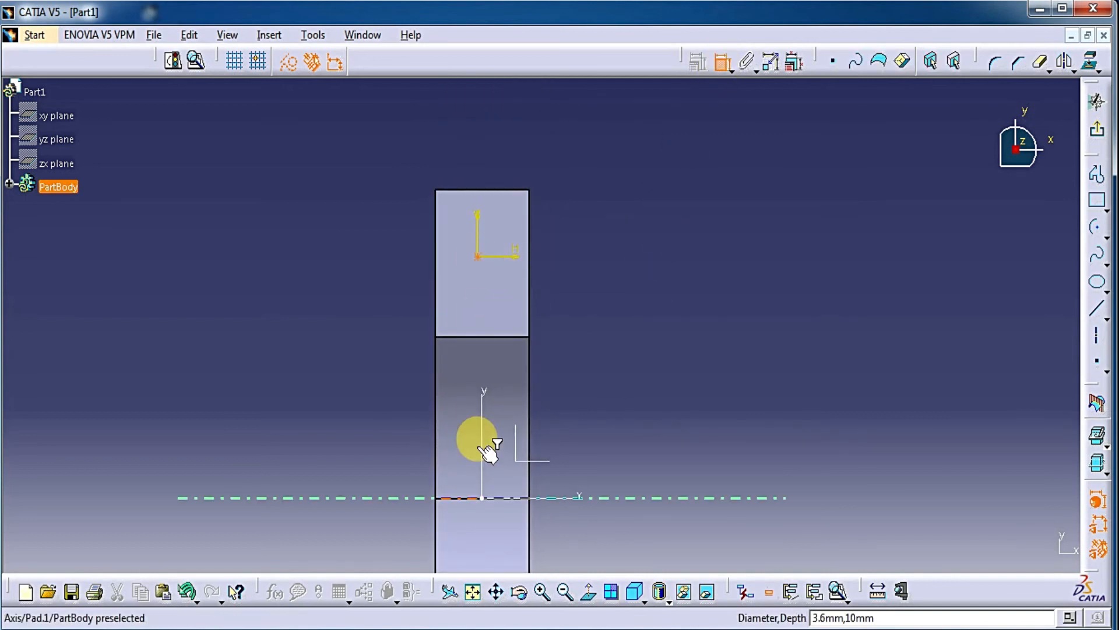
{"action": "left_click", "coordinate": [482, 438]}
{"action": "right_click", "coordinate": [684, 163]}
{"action": "left_click", "coordinate": [718, 249]}
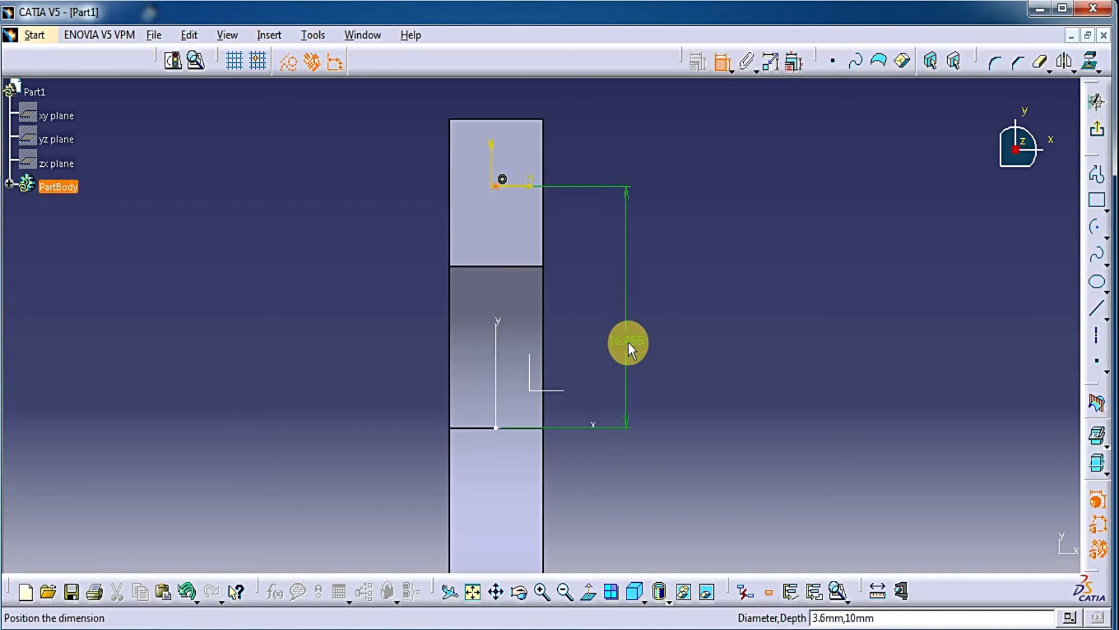
- Dimension the hole centre's distance from the ring's centre along the y axis and set it to 14 mm
{"action": "left_click", "coordinate": [632, 314]}
{"action": "double_click", "coordinate": [647, 320]}
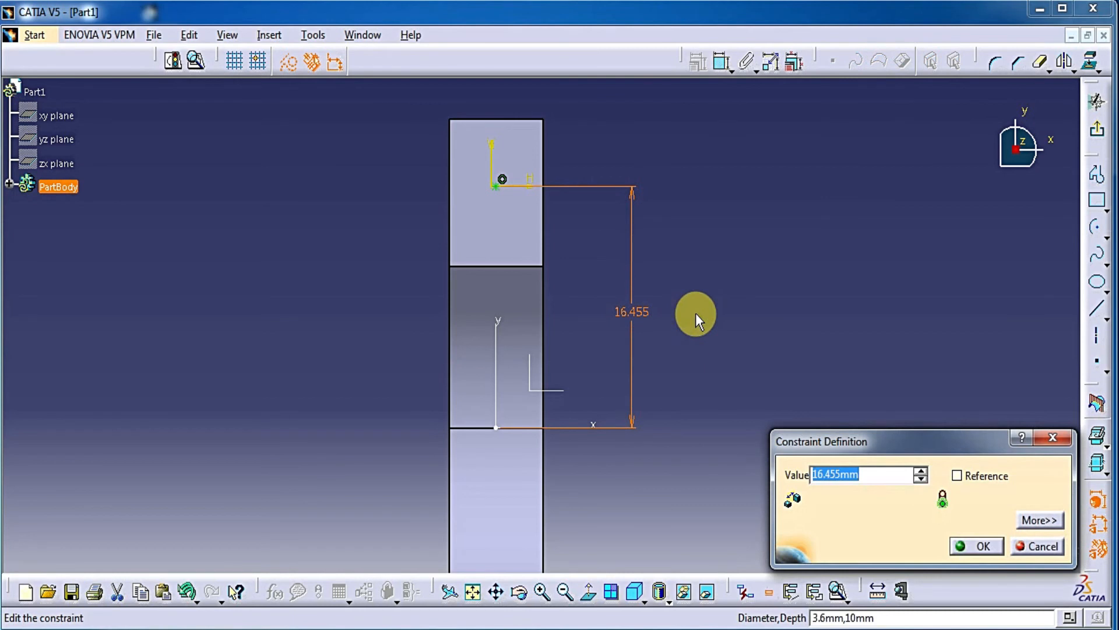
{"action": "type", "text": "14"}
{"action": "key", "text": "Return"}
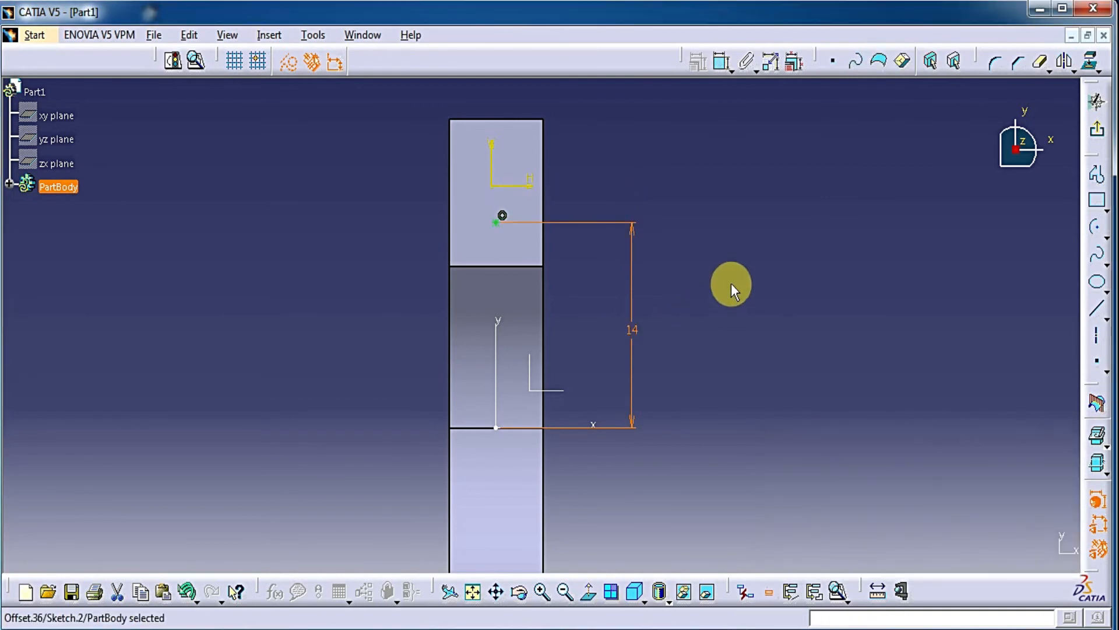
- Set the hole centre's distance from the ring's centre to 15 mm, exit the positioning sketch and create the hole
{"action": "double_click", "coordinate": [632, 330]}
{"action": "type", "text": "15mm"}
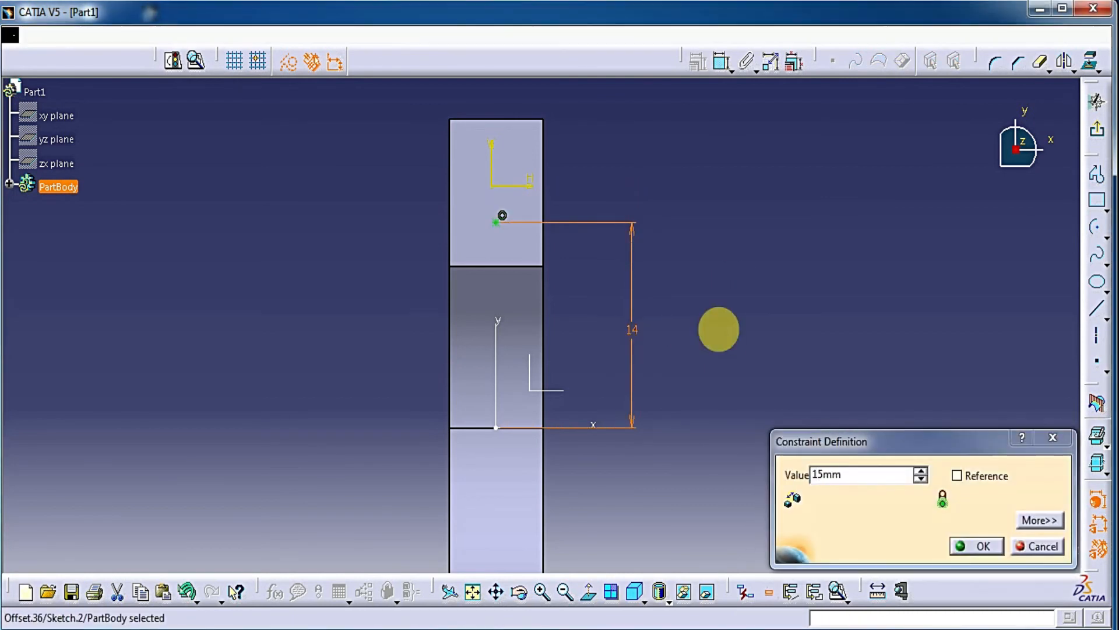
{"action": "key", "text": "Return"}
{"action": "left_click", "coordinate": [722, 336]}
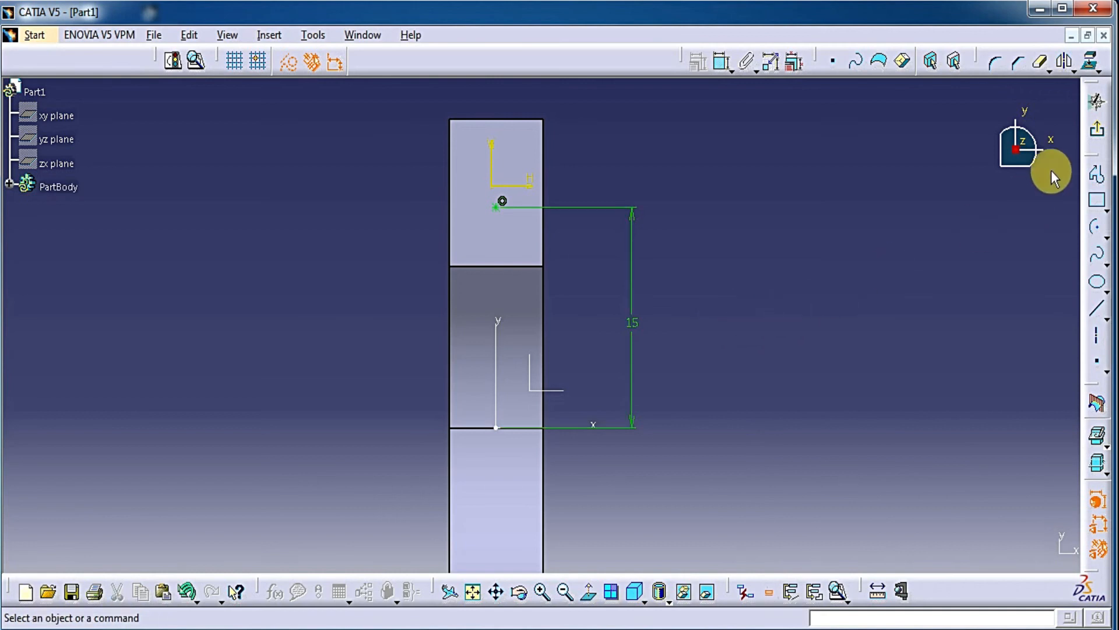
{"action": "left_click", "coordinate": [1096, 129]}
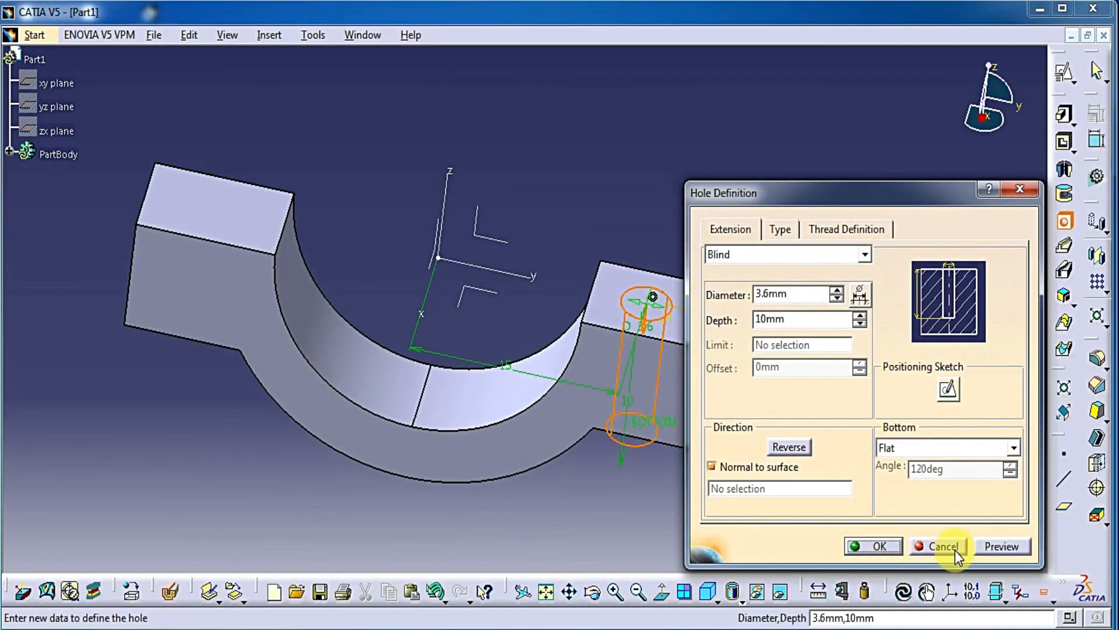
{"action": "left_click", "coordinate": [872, 545]}
{"action": "middle_click_drag", "start_coordinate": [616, 202], "coordinate": [708, 183]}
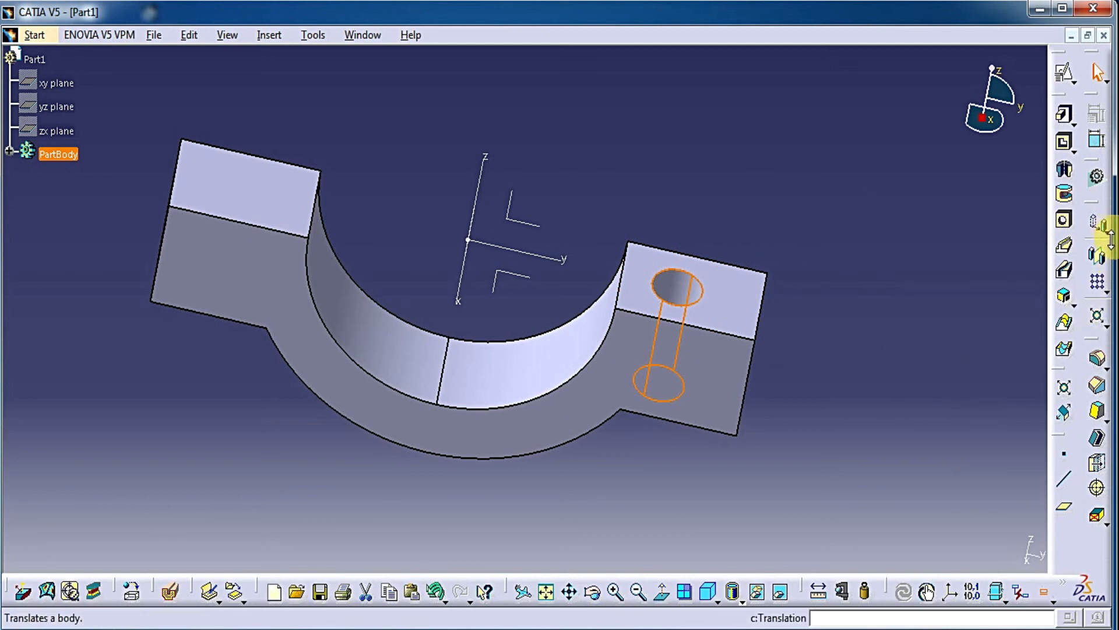
{"action": "left_click", "coordinate": [1102, 225]}
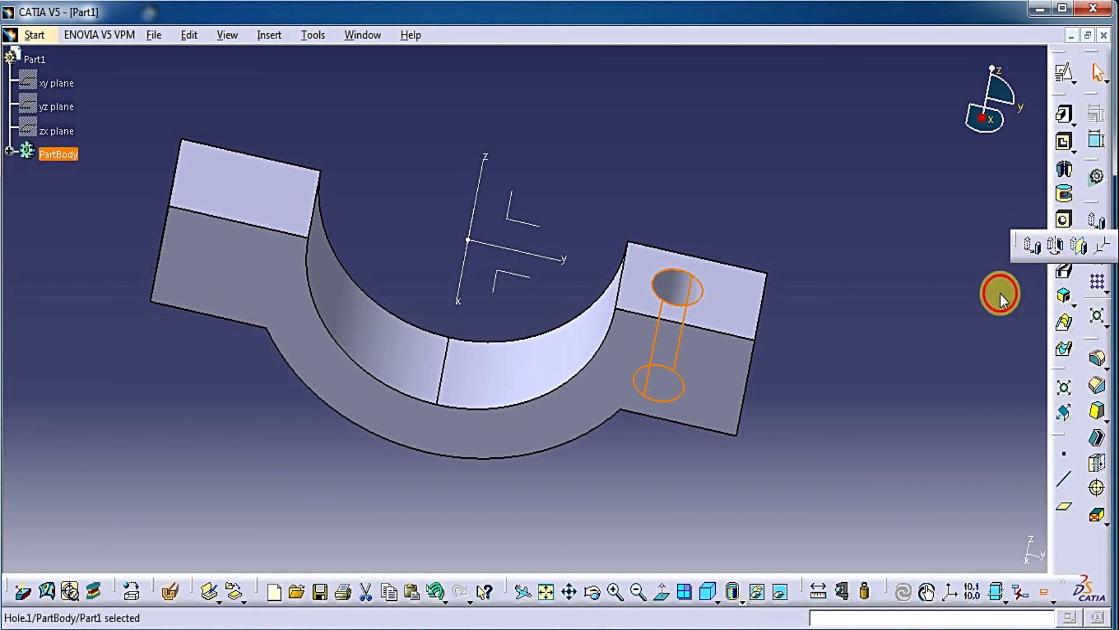
- Mirror the right flange's hole about the ZX plane of the absolute axis system onto the left flange
{"action": "left_click", "coordinate": [264, 37]}
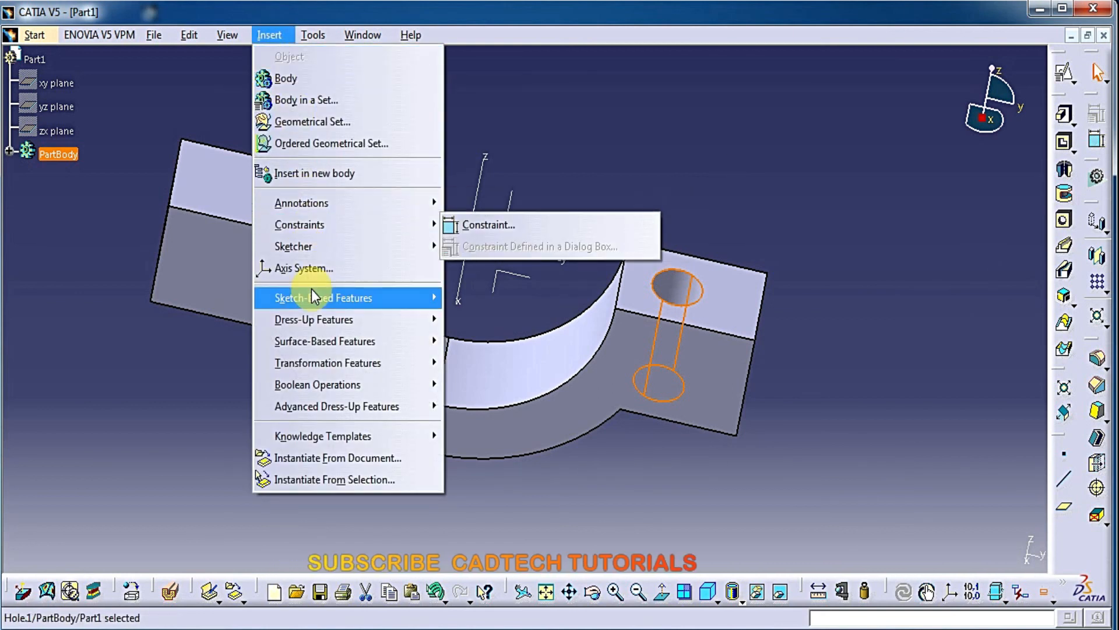
{"action": "mouse_move", "coordinate": [357, 362]}
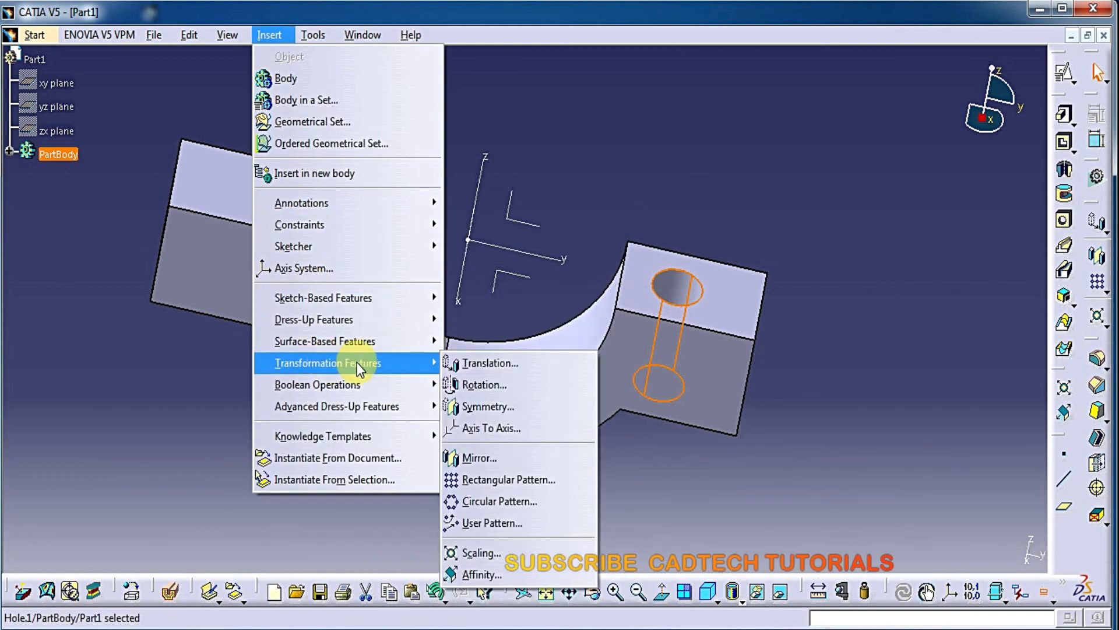
{"action": "left_click", "coordinate": [480, 457]}
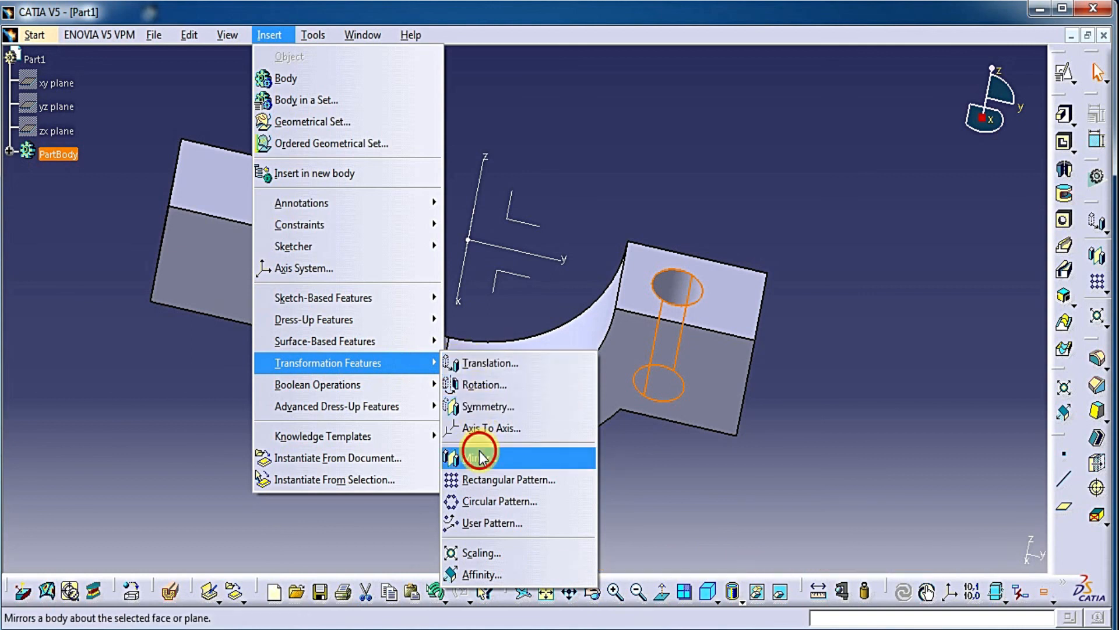
{"action": "middle_click_drag", "start_coordinate": [664, 488], "coordinate": [507, 282]}
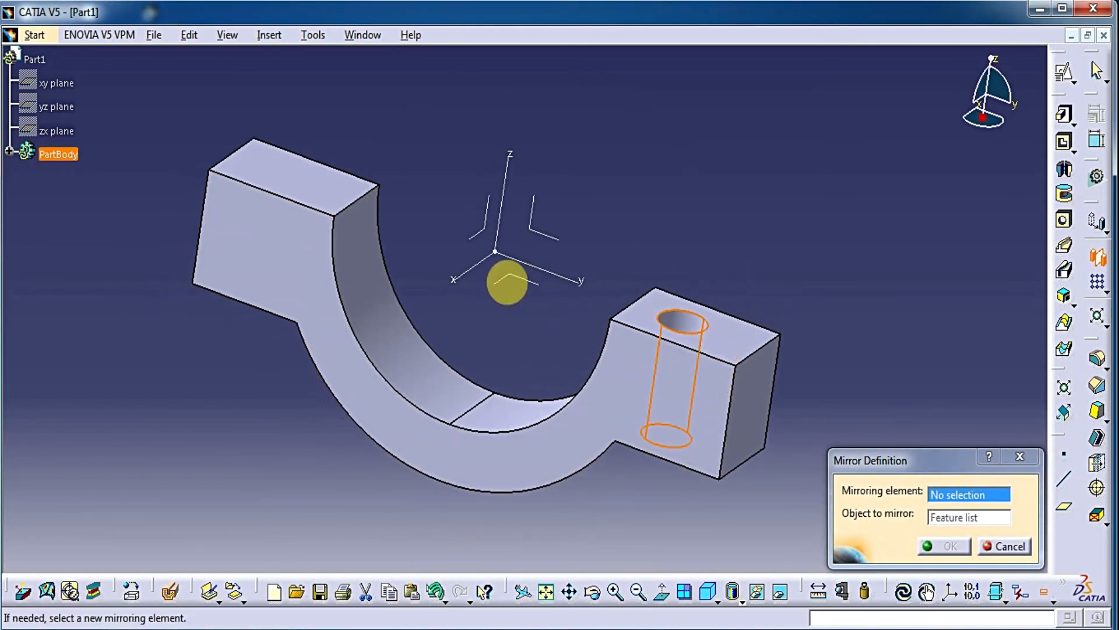
{"action": "left_click", "coordinate": [483, 228]}
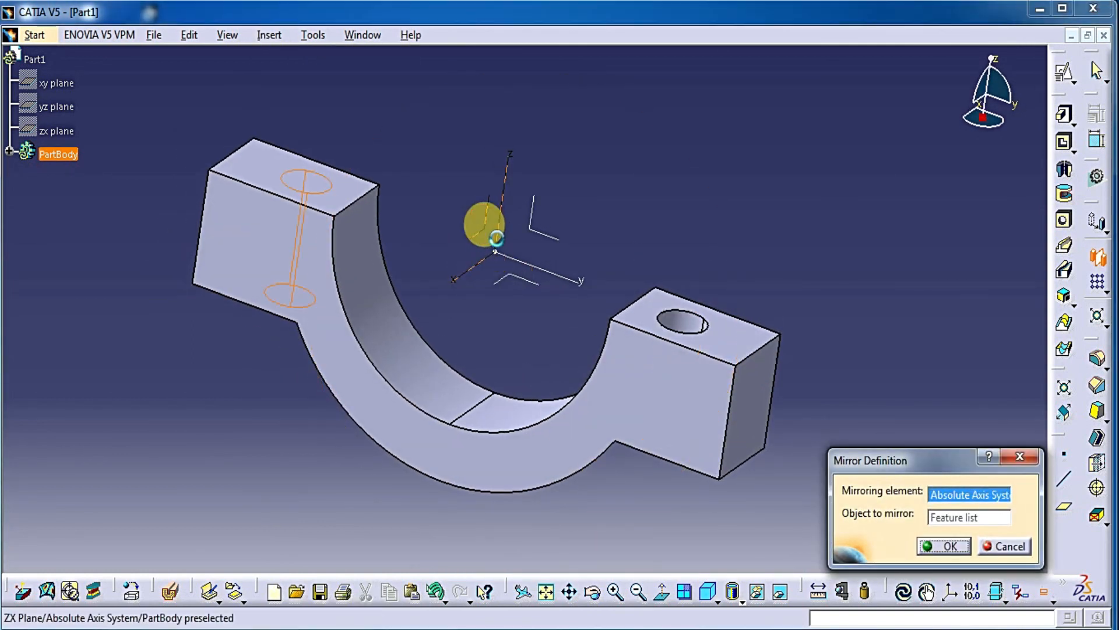
{"action": "left_click", "coordinate": [950, 547]}
- Show the clamp with its two flange holes in the isometric view
{"action": "middle_click_drag", "start_coordinate": [625, 167], "coordinate": [578, 251]}
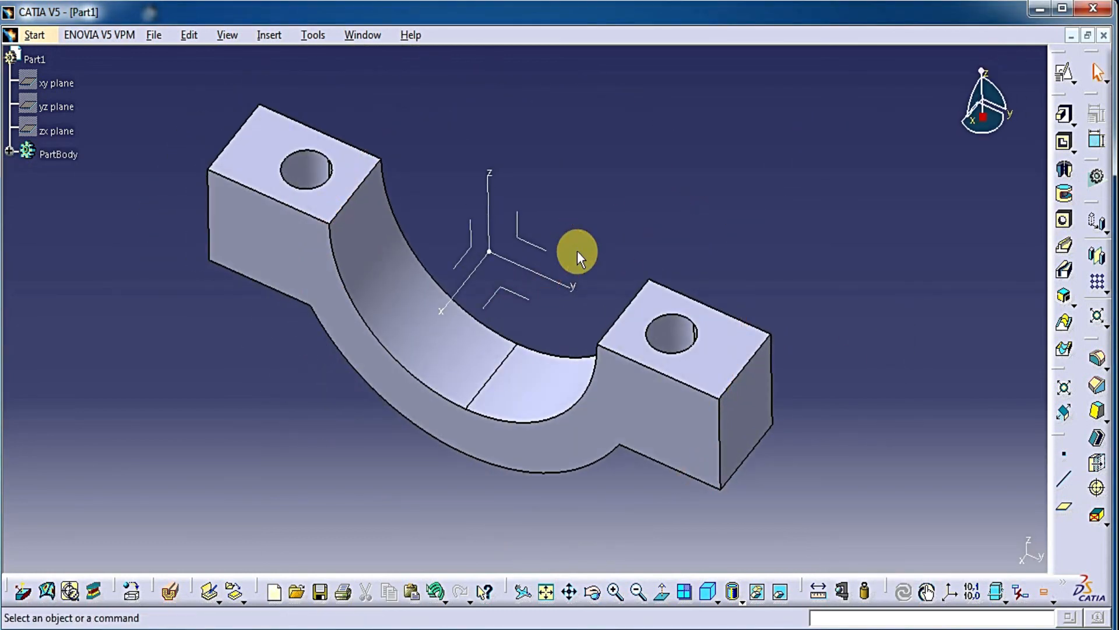
{"action": "left_click", "coordinate": [707, 592]}
{"action": "middle_click_drag", "start_coordinate": [762, 350], "coordinate": [782, 337]}
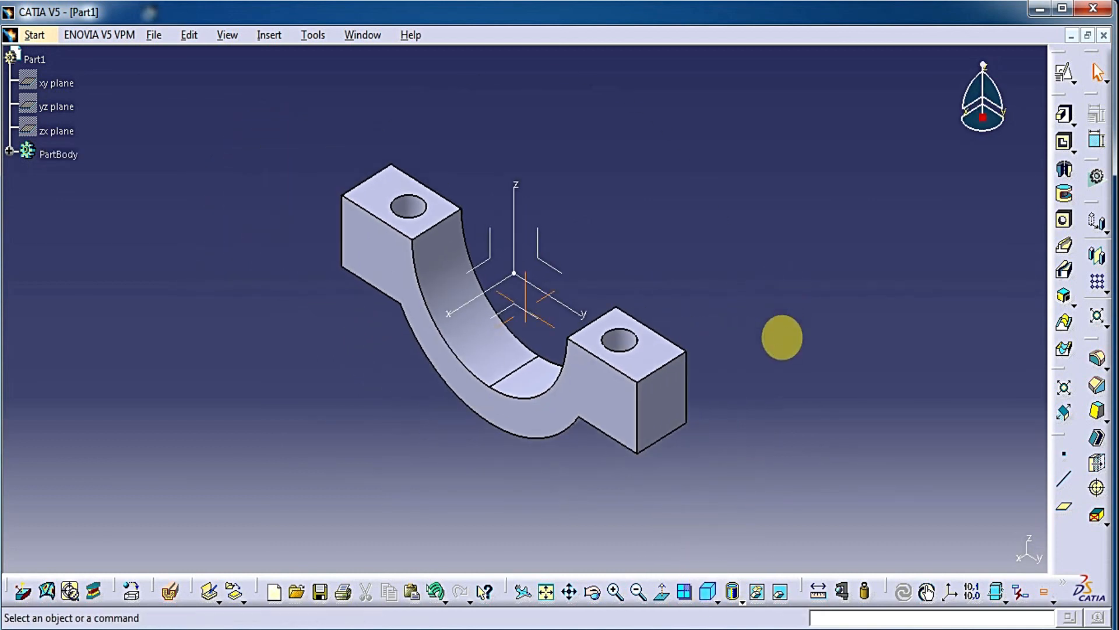